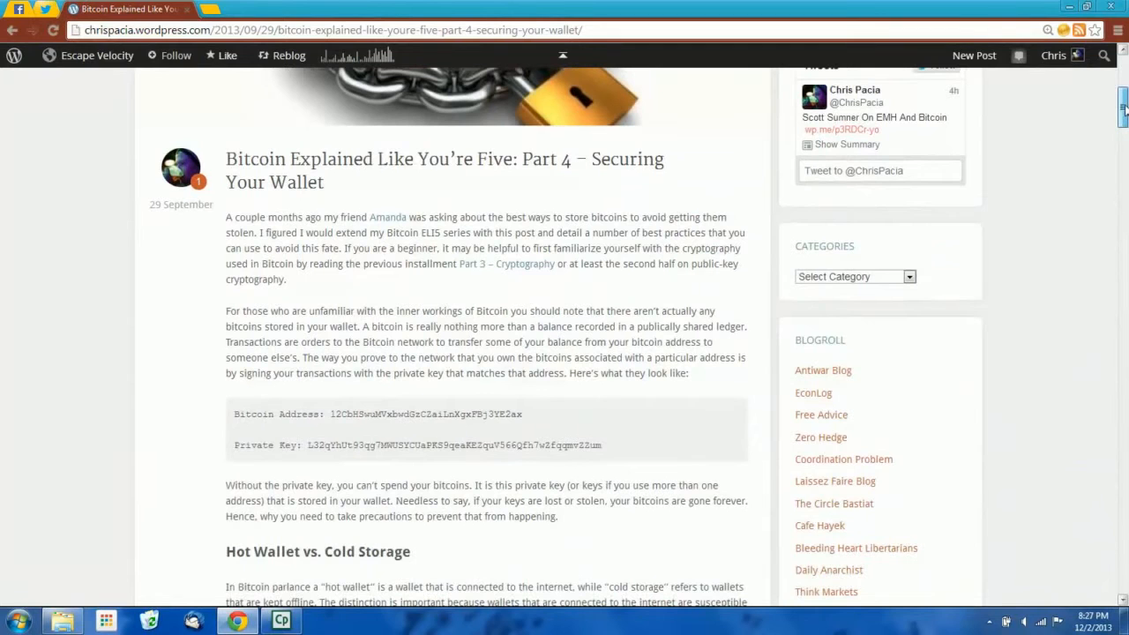
# - Scroll the cold storage blog post down to the Cold Storage heading and open a new browser tab
pyautogui.moveTo(1122, 107); pyautogui.dragTo(1107, 308)
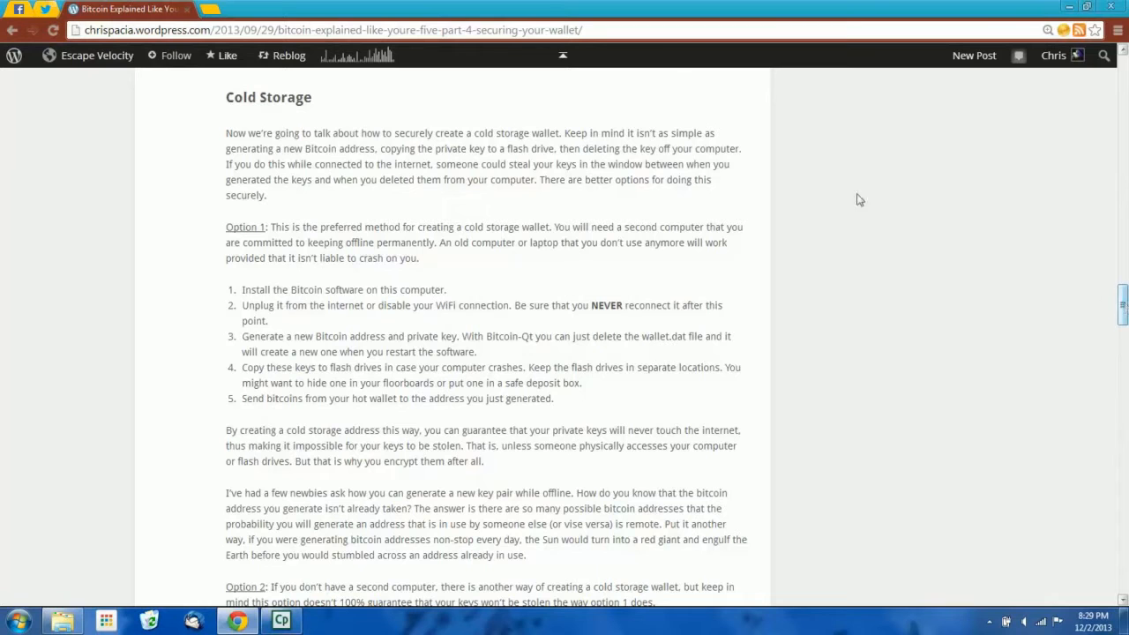
pyautogui.click(214, 10)
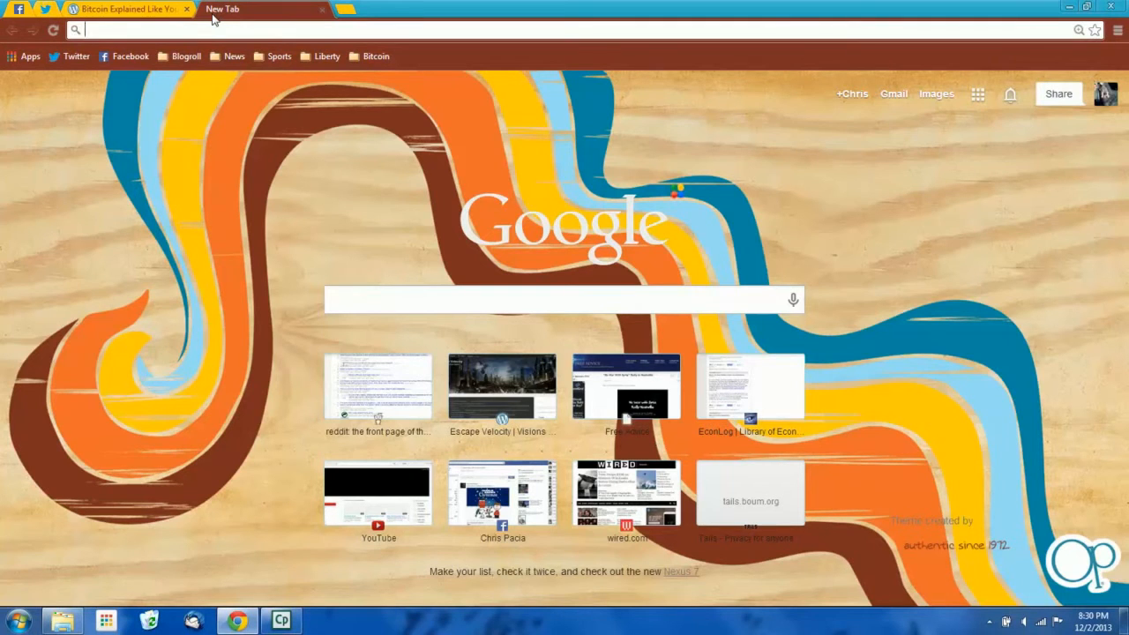
# - Load tails.boum.org, point out its address, and go to the Tails download page
pyautogui.write('tails.boum.org')
pyautogui.press('Return')
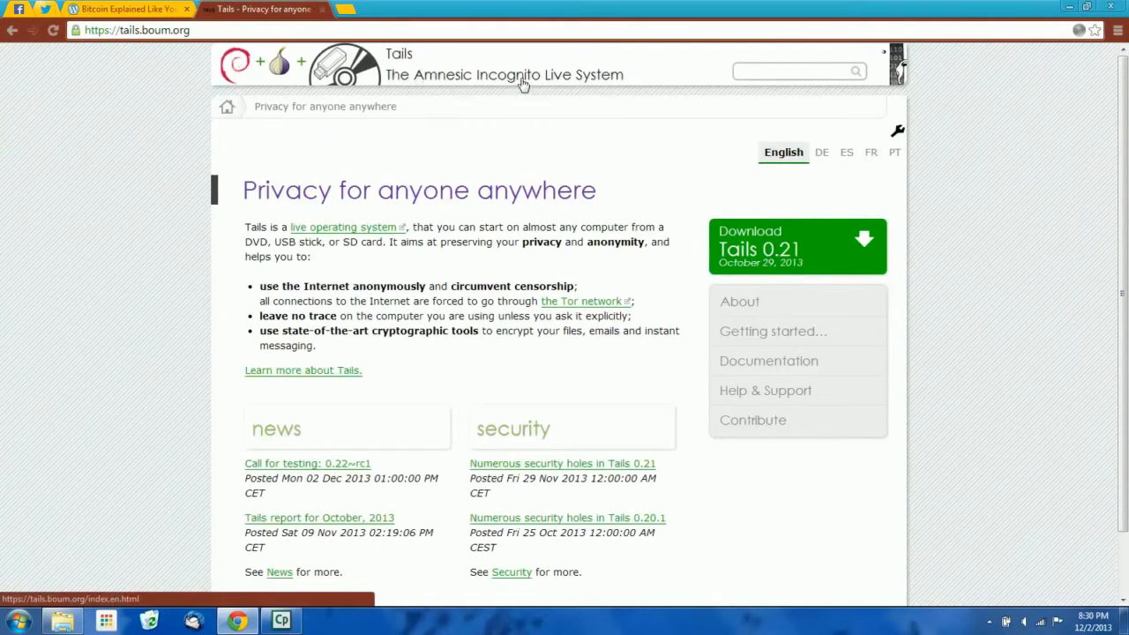
pyautogui.click(163, 33)
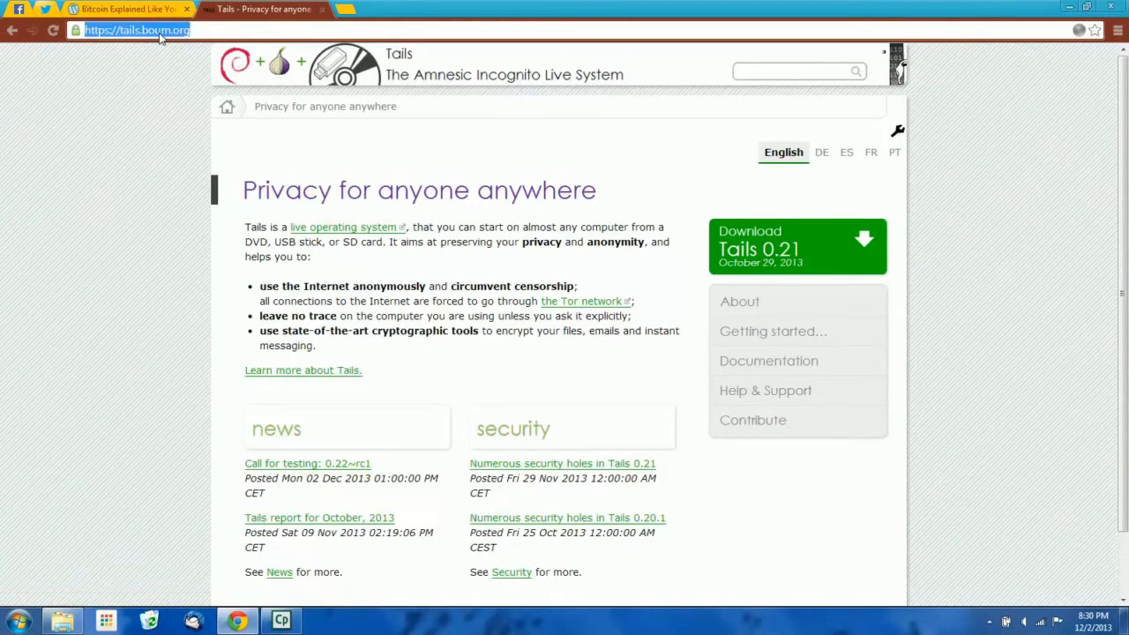
pyautogui.click(146, 151)
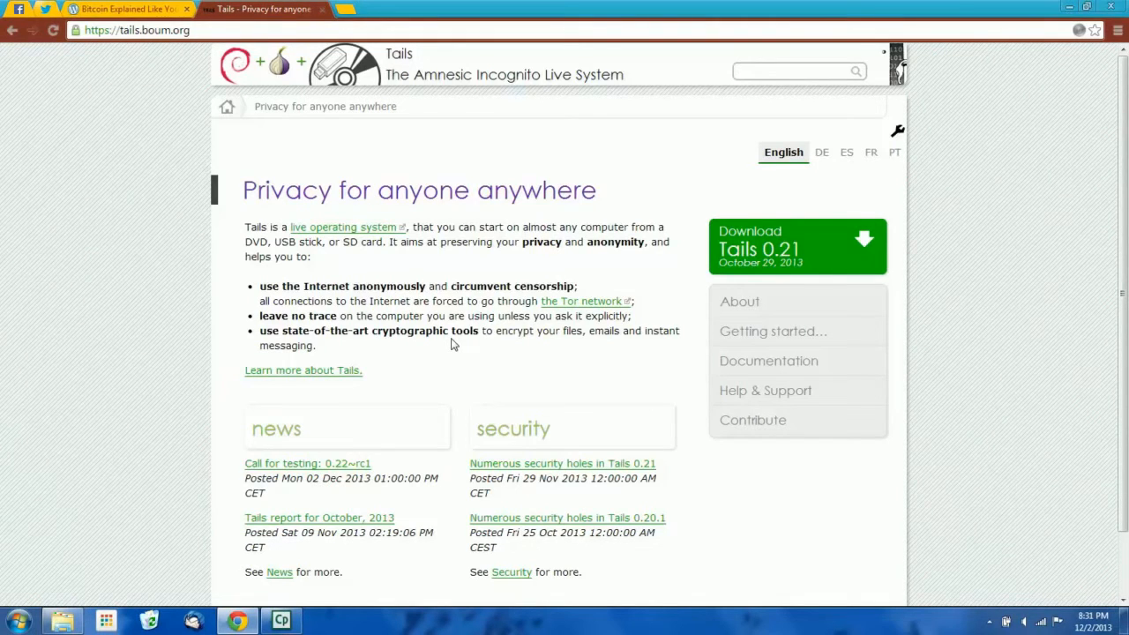
pyautogui.click(745, 236)
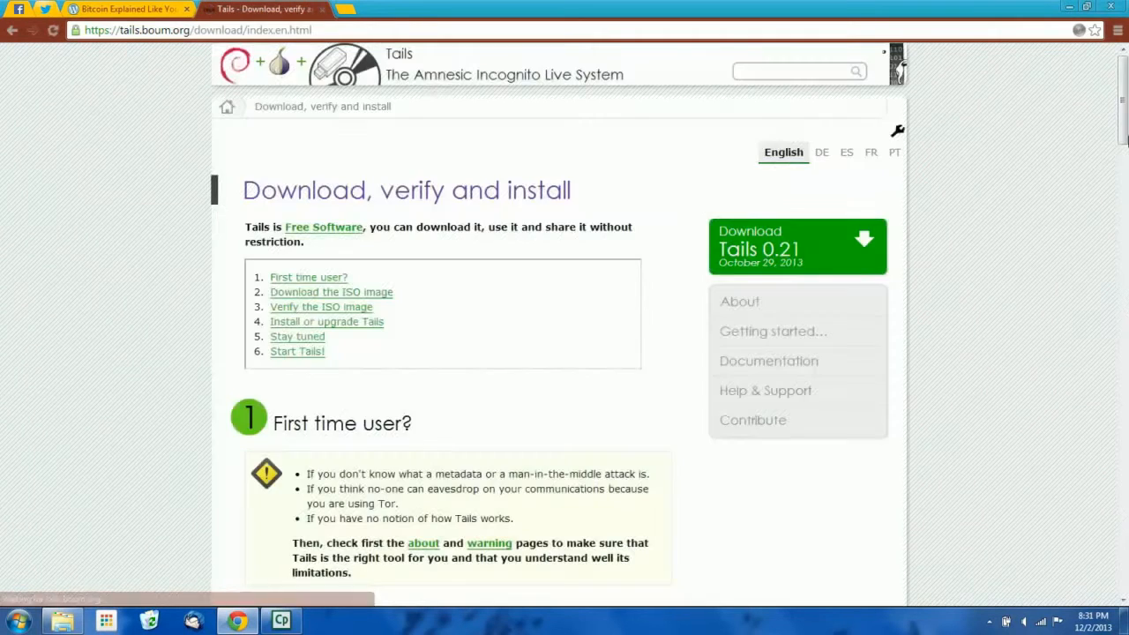
# - Start downloading the Tails 0.21 ISO image and scroll through the download instructions
pyautogui.scroll(-4, 1125, 168)
pyautogui.scroll(-2, 1121, 183)
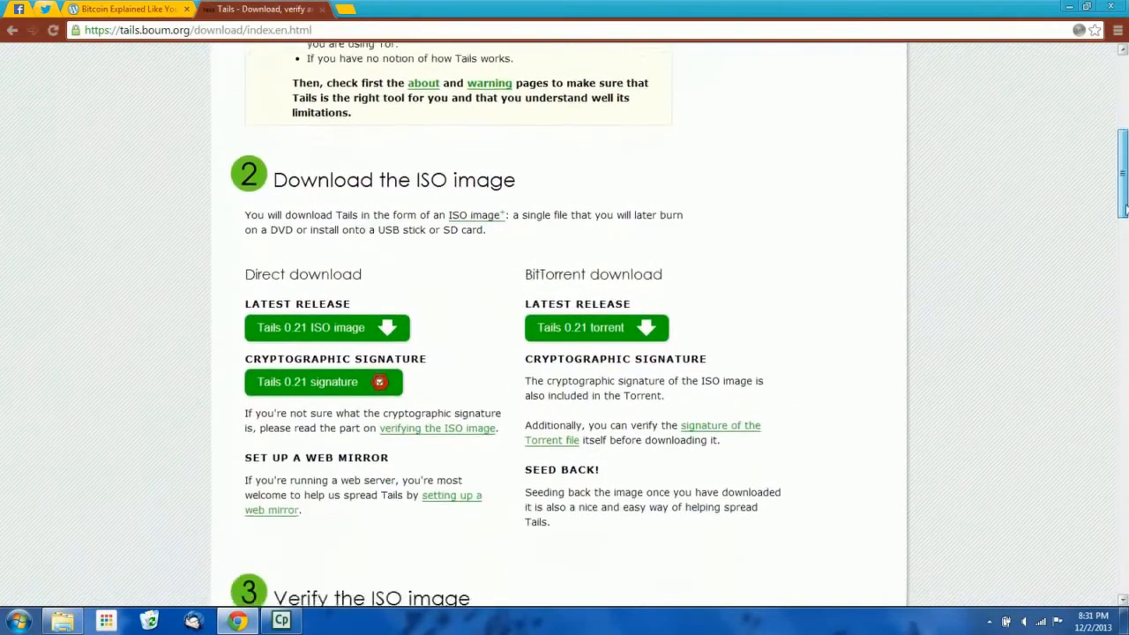
pyautogui.click(397, 255)
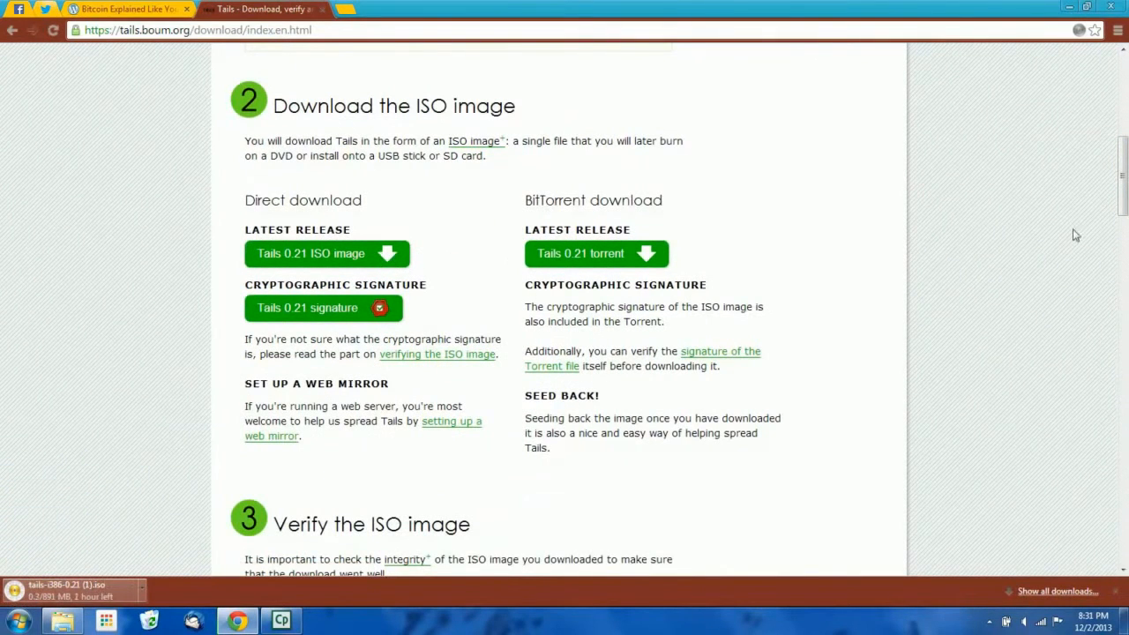
pyautogui.scroll(-1, 1124, 184)
pyautogui.scroll(-1, 1123, 184)
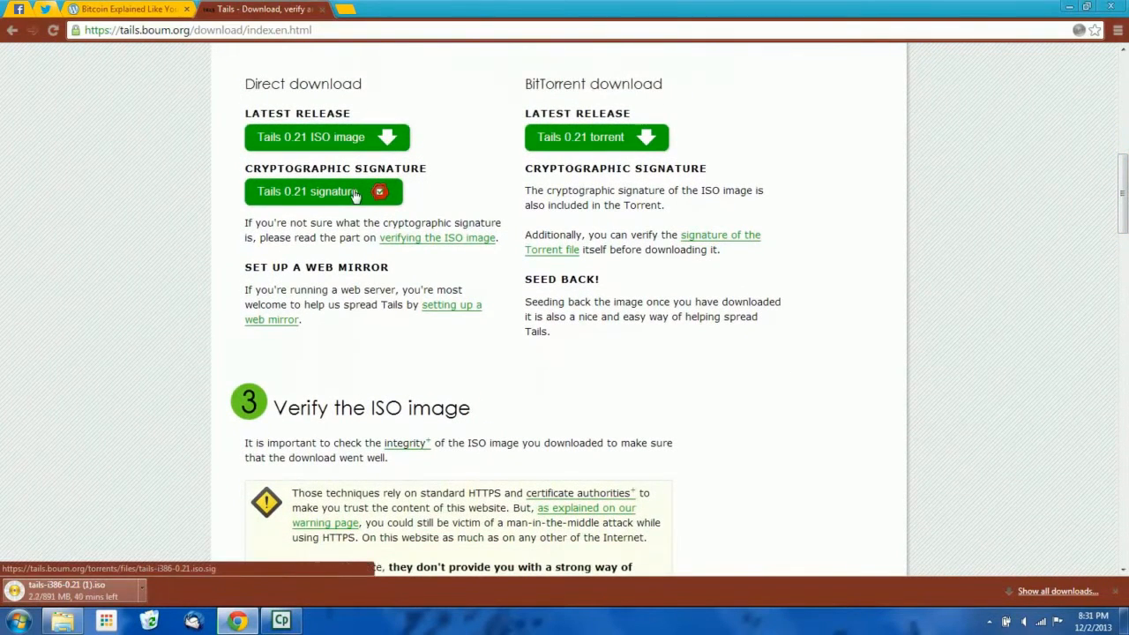
pyautogui.scroll(-3, 1123, 215)
pyautogui.scroll(-2, 1123, 214)
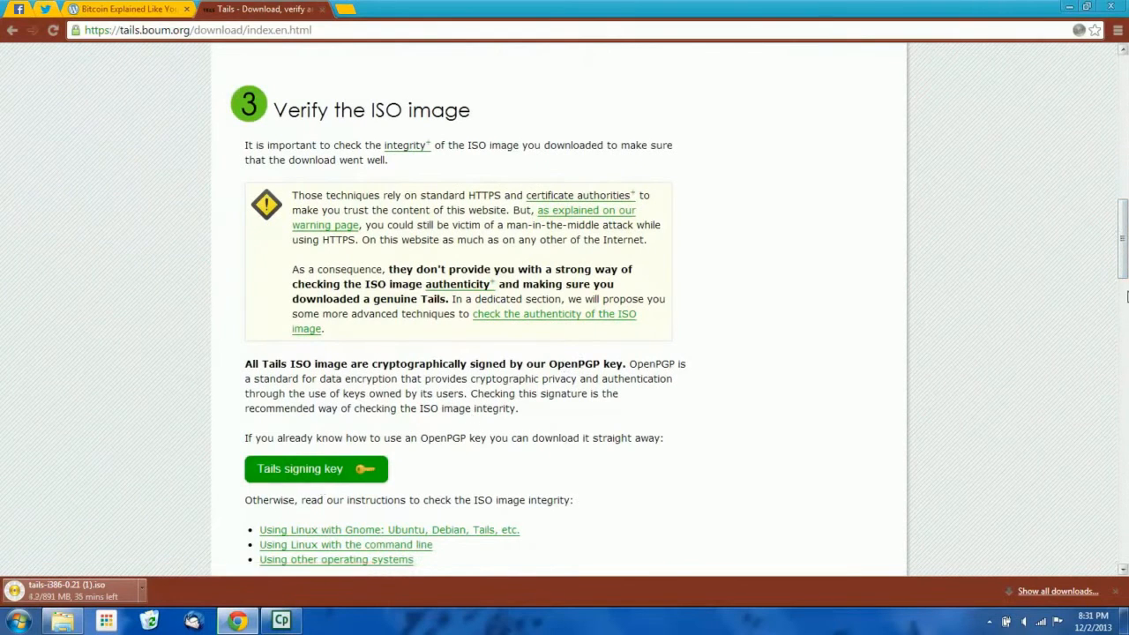
pyautogui.scroll(3, 1124, 209)
pyautogui.scroll(2, 1123, 209)
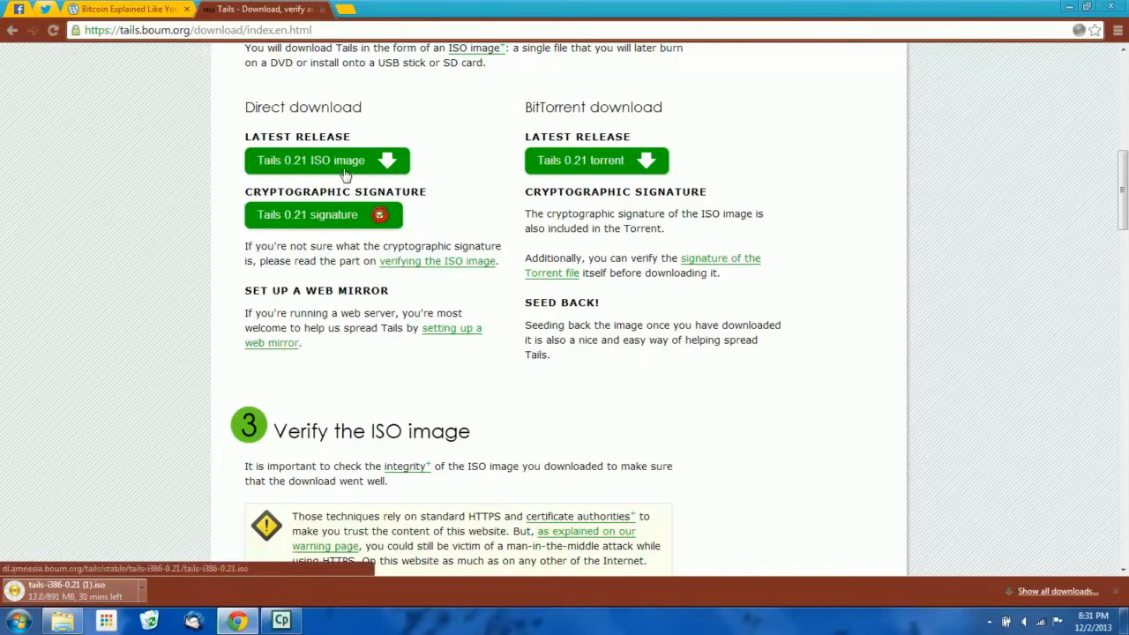
# - Highlight the CRYPTOGRAPHIC SIGNATURE heading twice to point it out
pyautogui.moveTo(248, 190); pyautogui.dragTo(433, 189)
pyautogui.click(438, 194)
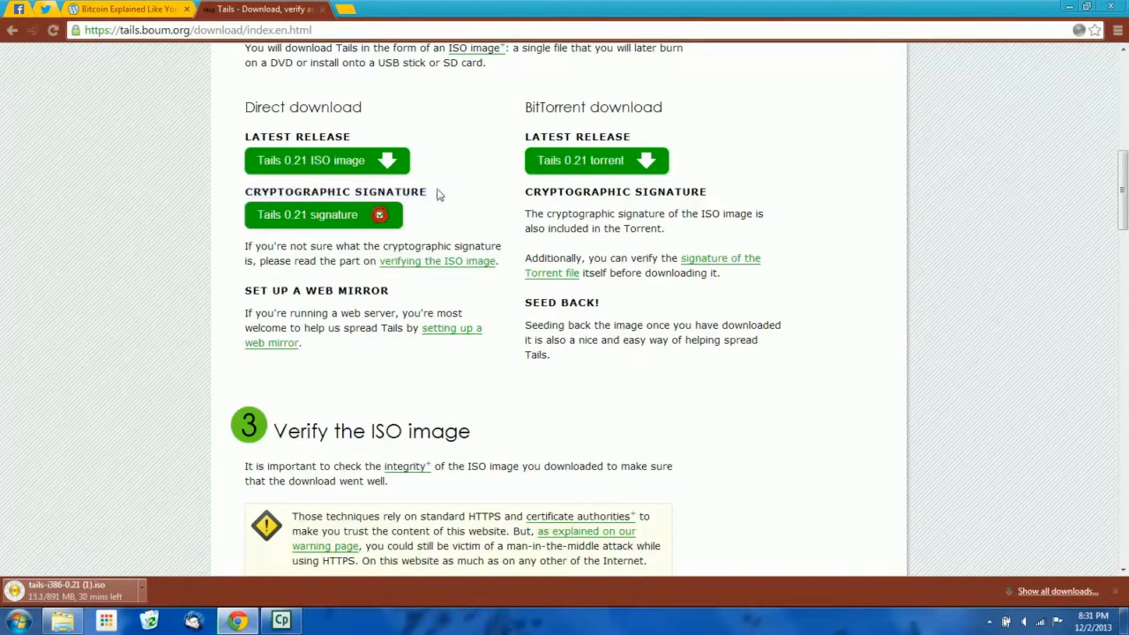
pyautogui.moveTo(414, 187); pyautogui.dragTo(243, 191)
pyautogui.click(245, 191)
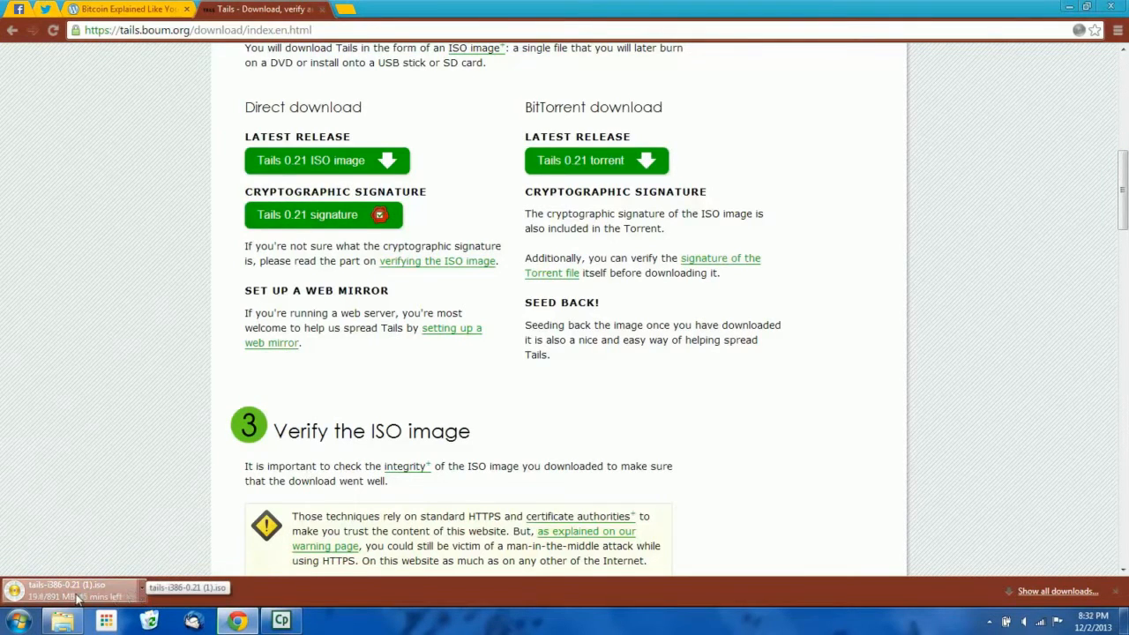
# - Cancel the duplicate Tails ISO download, check Downloads for the existing copy, then open a new Chrome tab
pyautogui.click(141, 589)
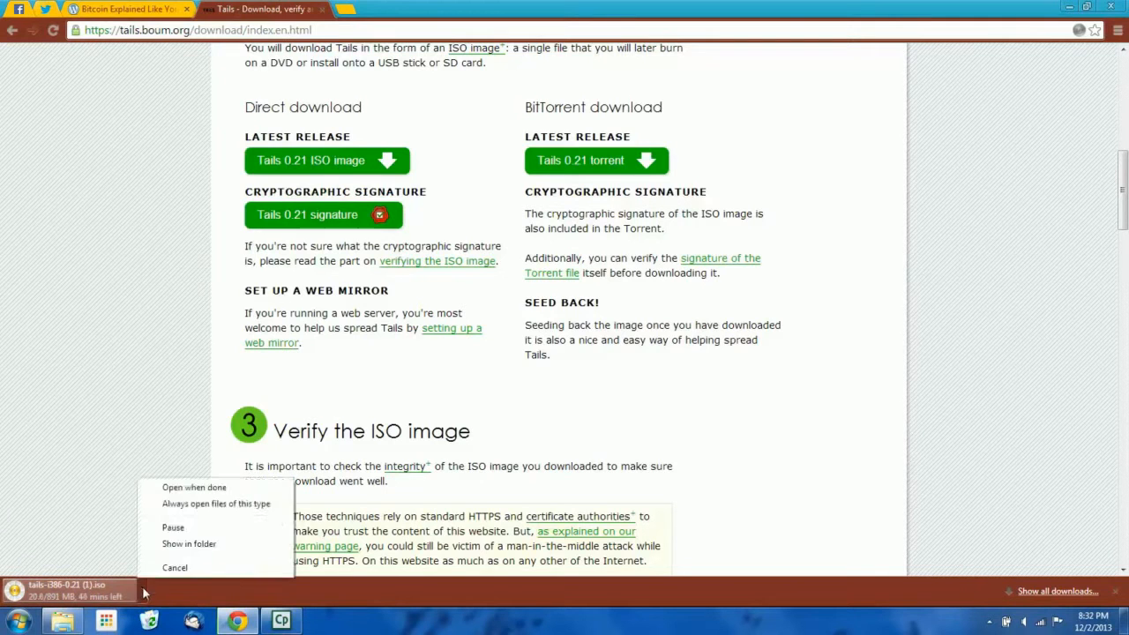
pyautogui.click(181, 567)
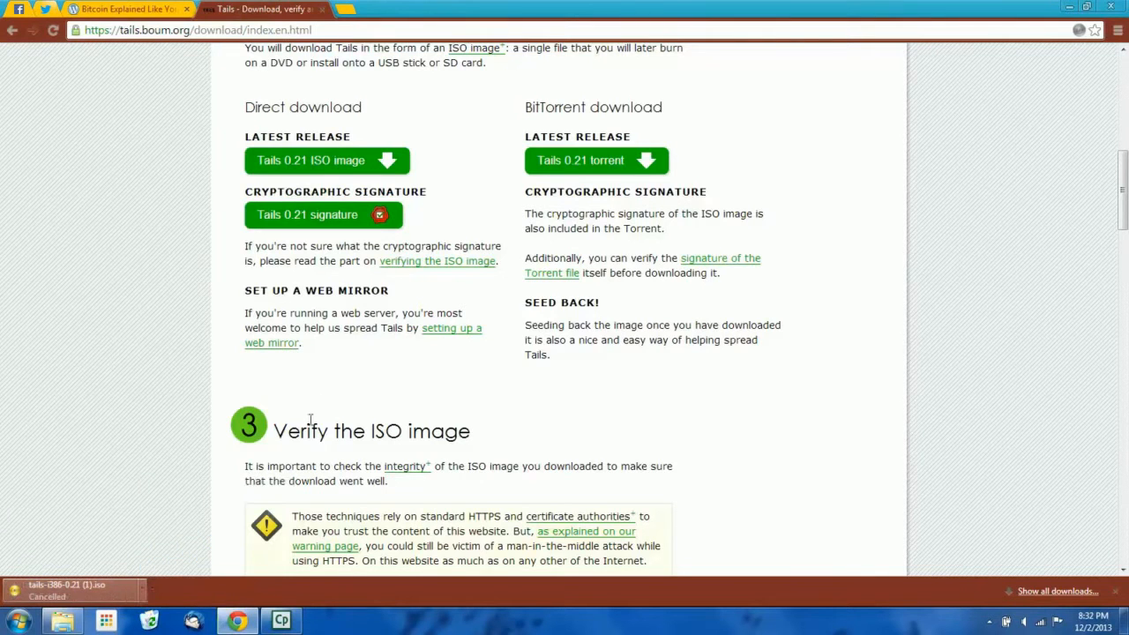
pyautogui.click(62, 620)
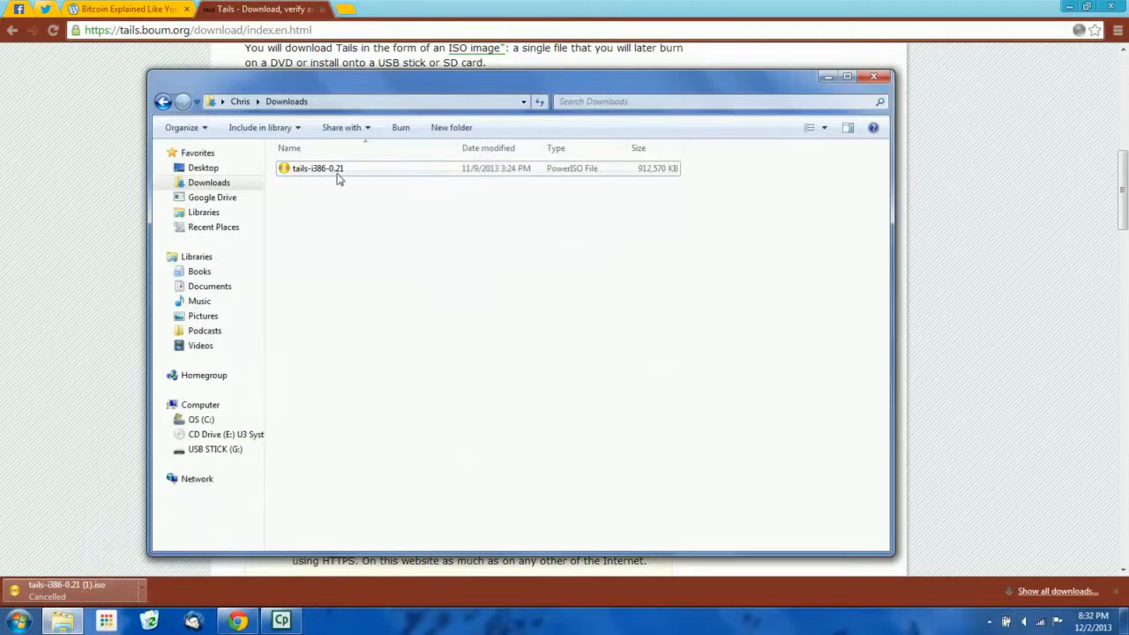
pyautogui.click(95, 143)
pyautogui.click(344, 11)
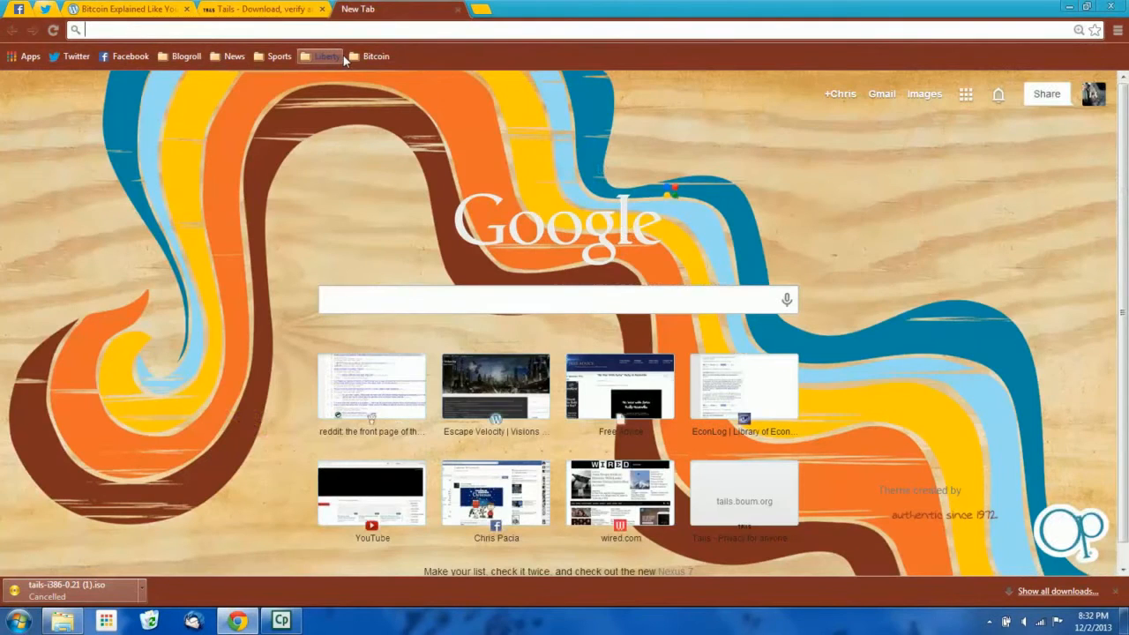
# - Search for unetbootin, open the UNetbootin homepage and highlight its name in the title
pyautogui.write('un')
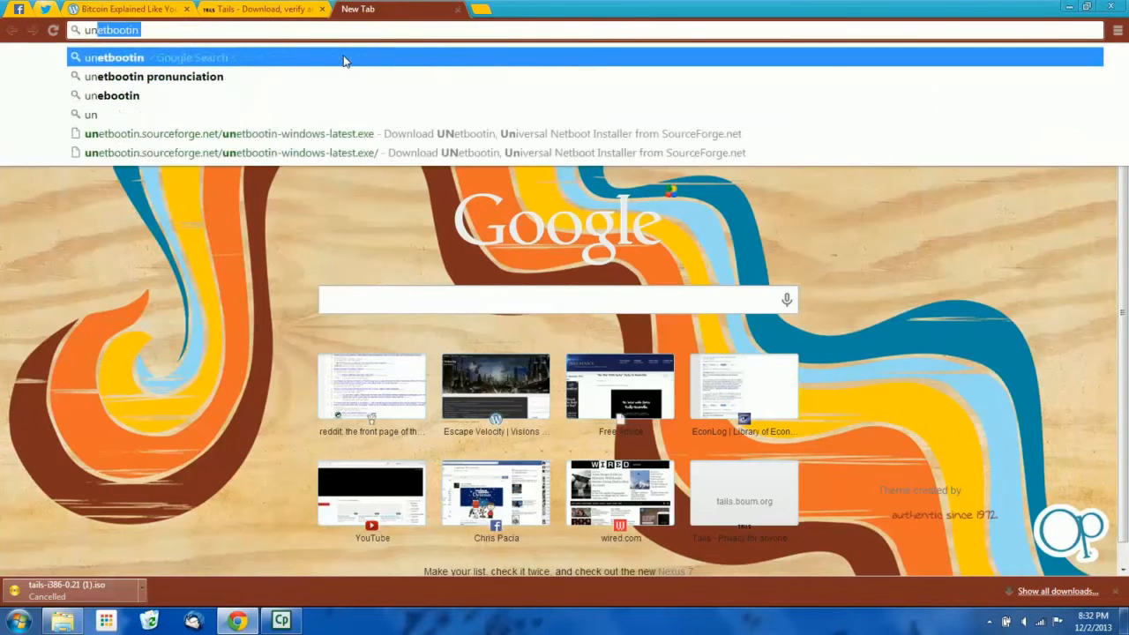
pyautogui.click(344, 59)
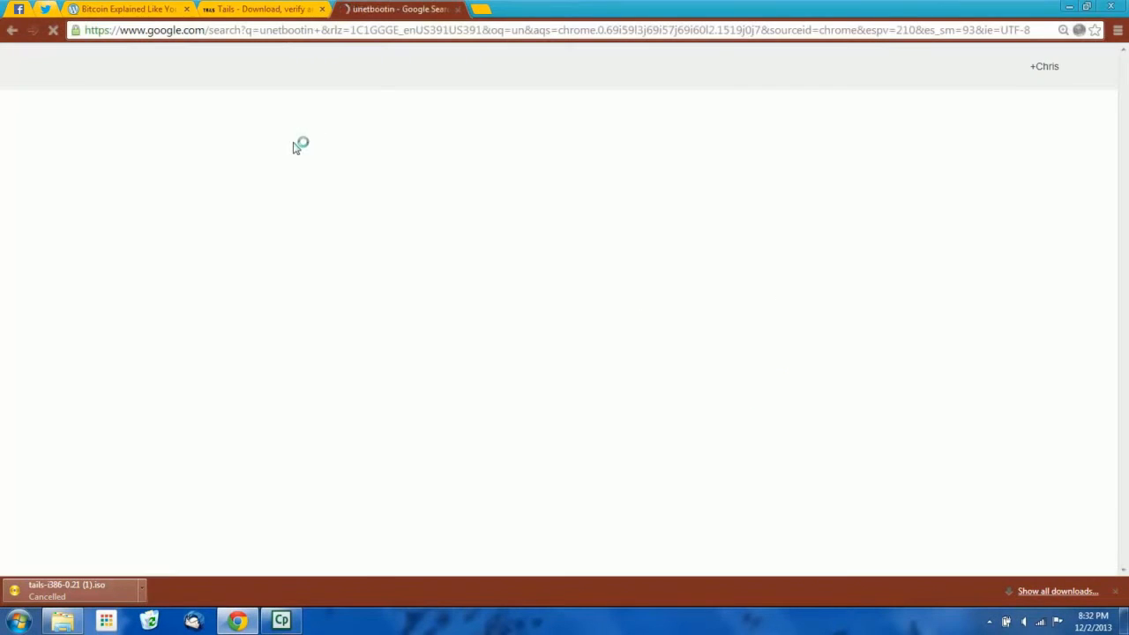
pyautogui.click(213, 184)
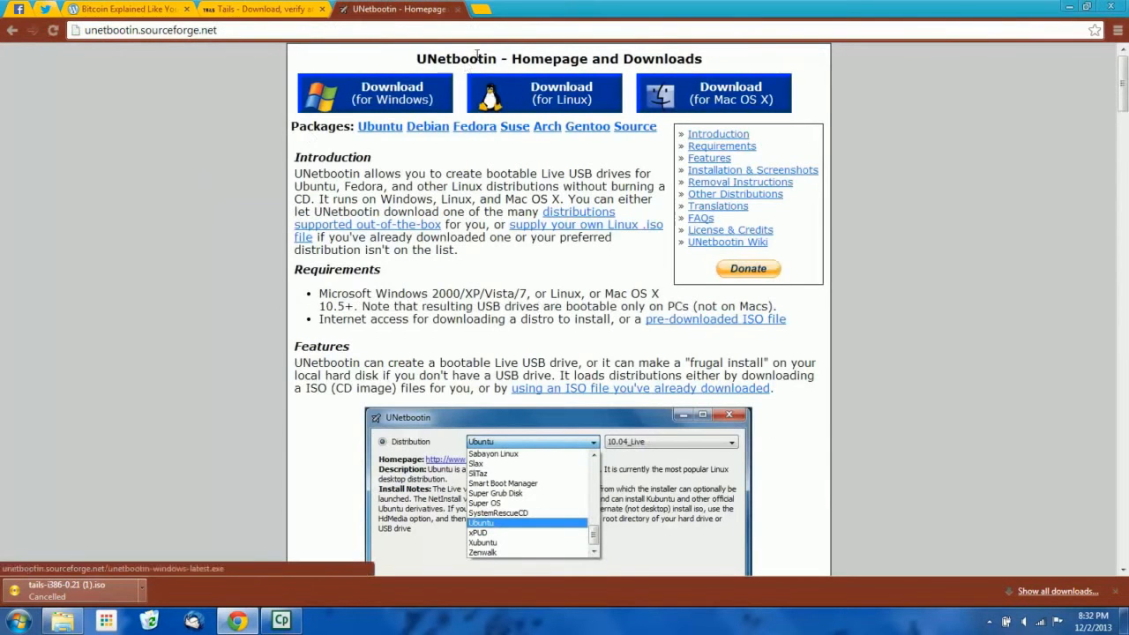
pyautogui.moveTo(417, 58); pyautogui.dragTo(505, 58)
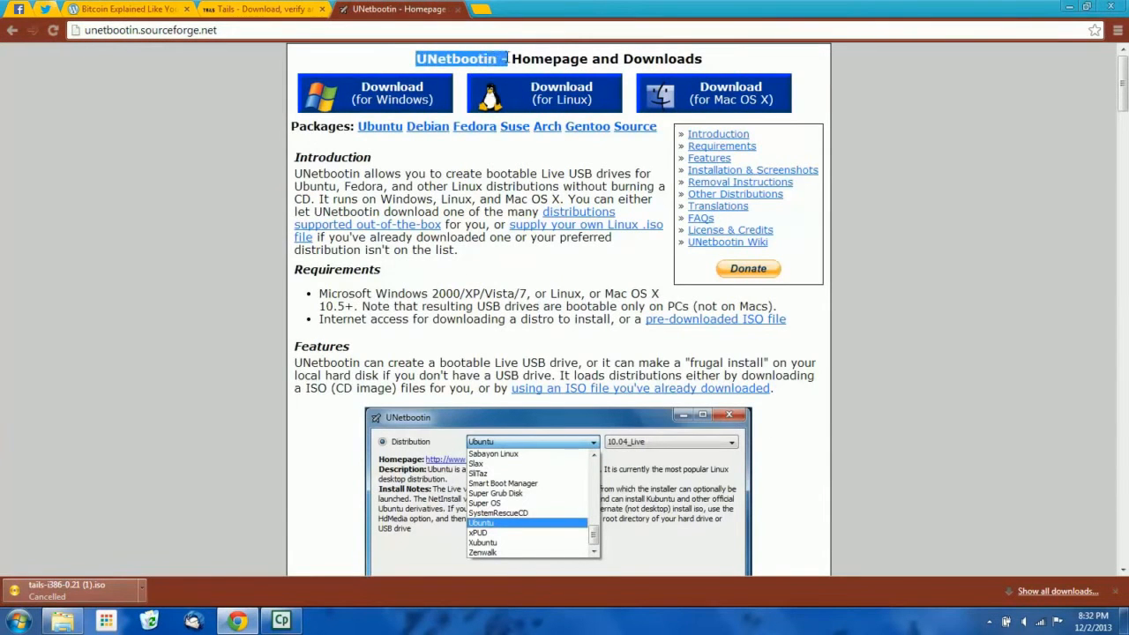
pyautogui.click(504, 59)
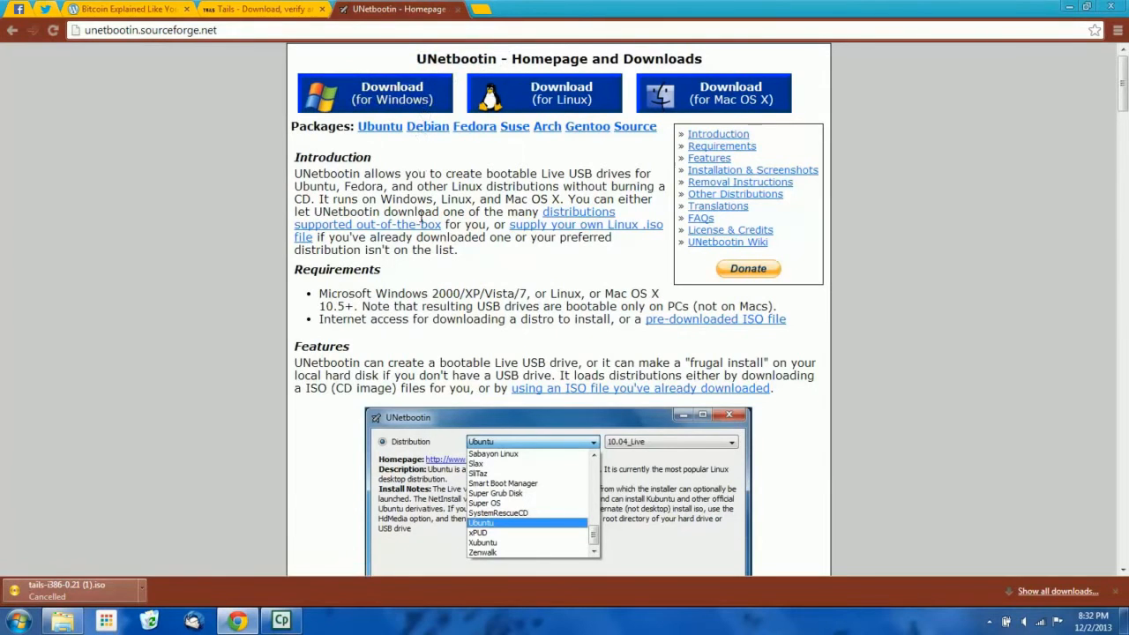
# - Download the UNetbootin Windows installer and bring the Downloads folder window forward
pyautogui.click(70, 589)
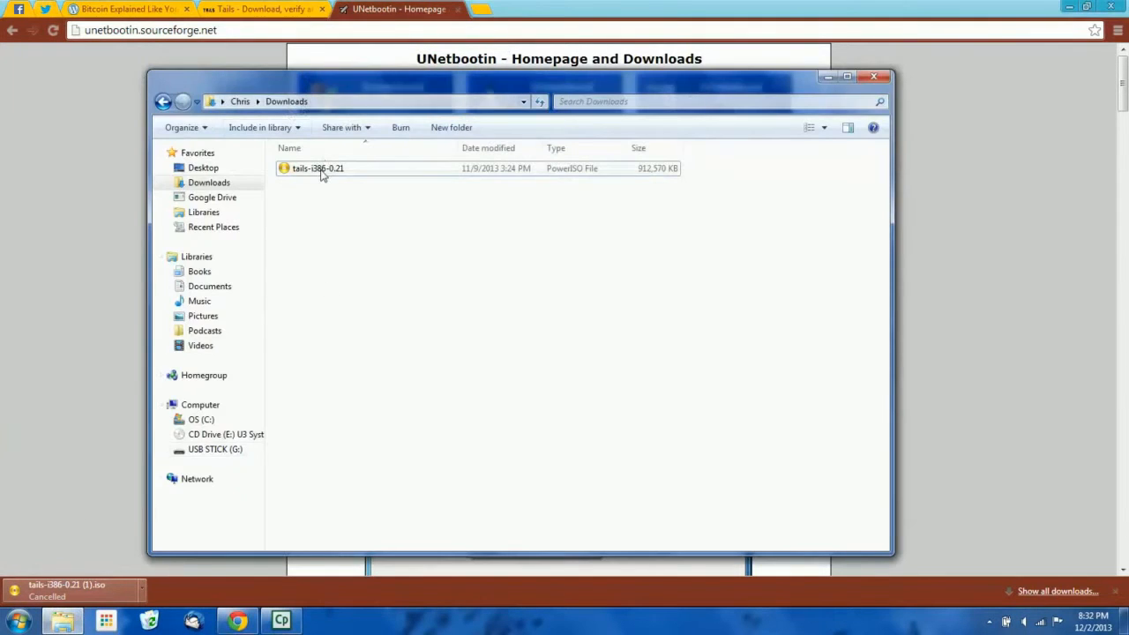
pyautogui.click(76, 214)
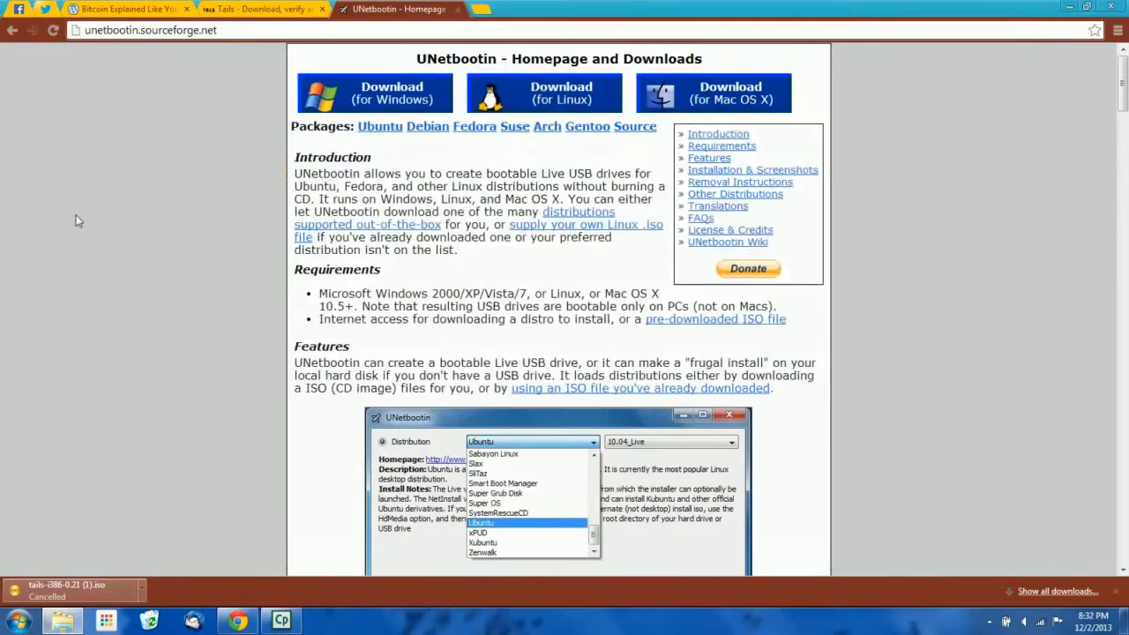
pyautogui.click(381, 100)
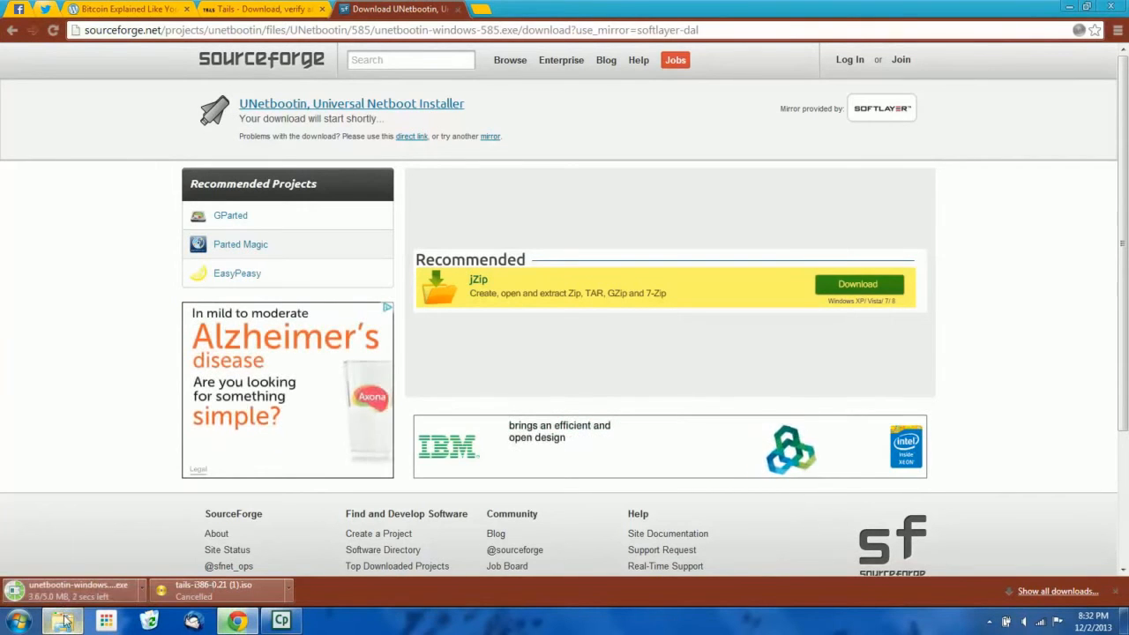
pyautogui.moveTo(64, 623)
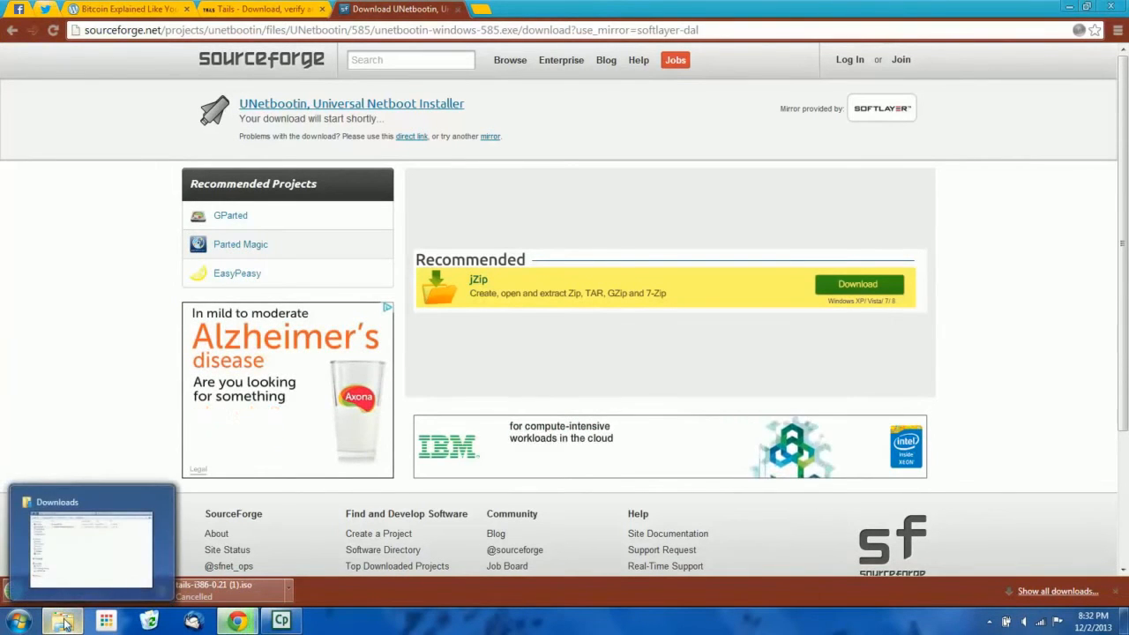
pyautogui.click(106, 578)
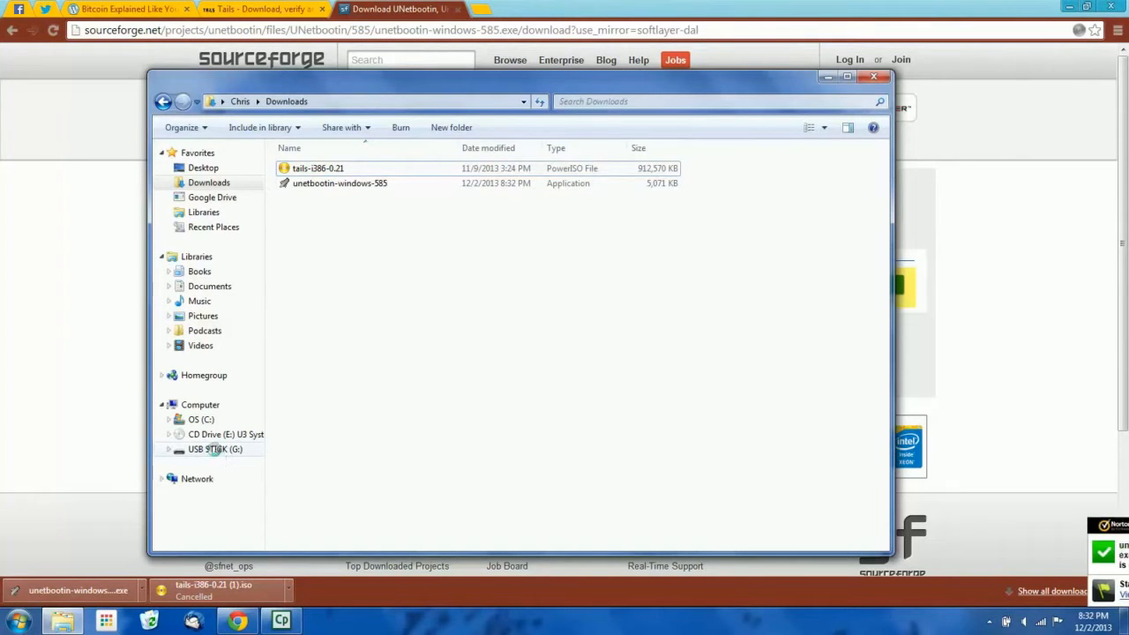
# - Format USB STICK (G:) with the FAT32 file system, confirming the data erase and completion
pyautogui.rightClick(216, 452)
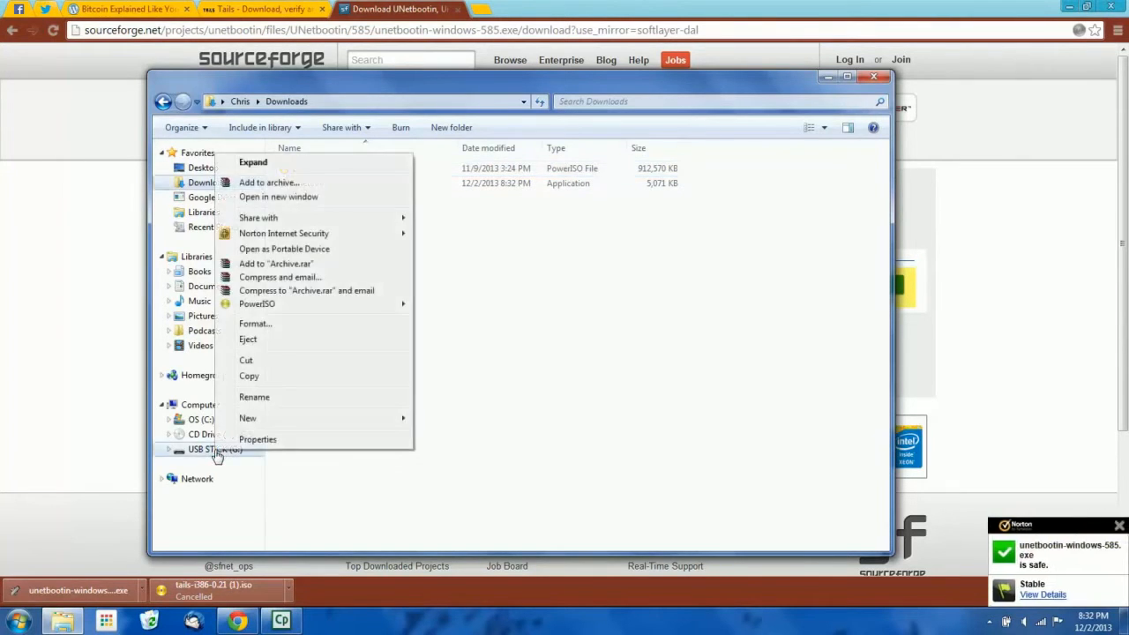
pyautogui.click(254, 325)
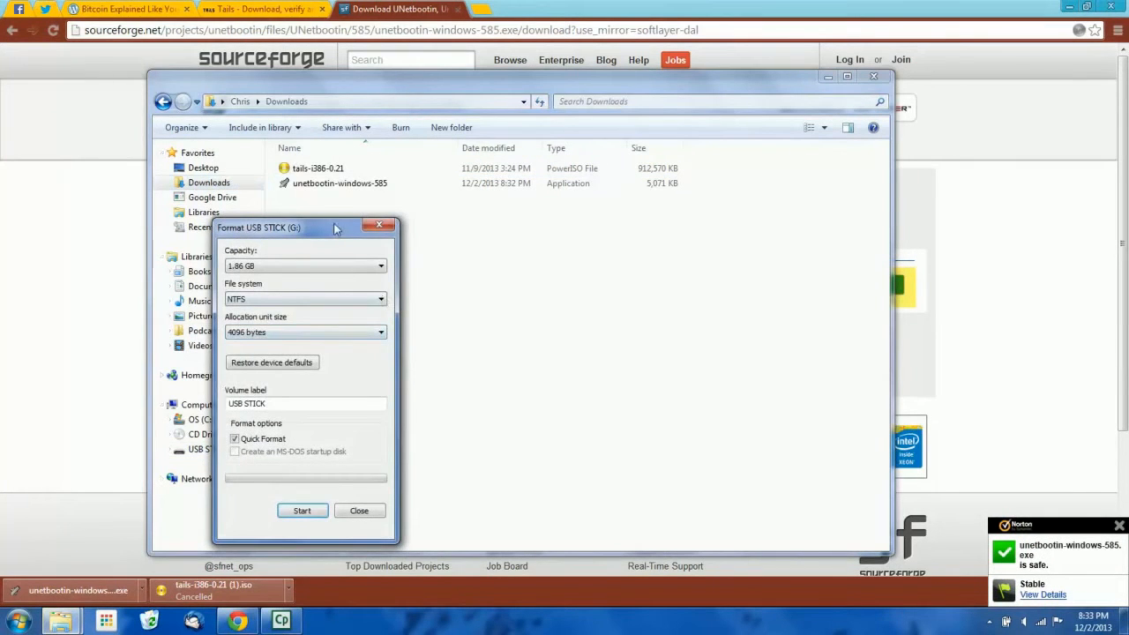
pyautogui.moveTo(335, 229); pyautogui.dragTo(394, 175)
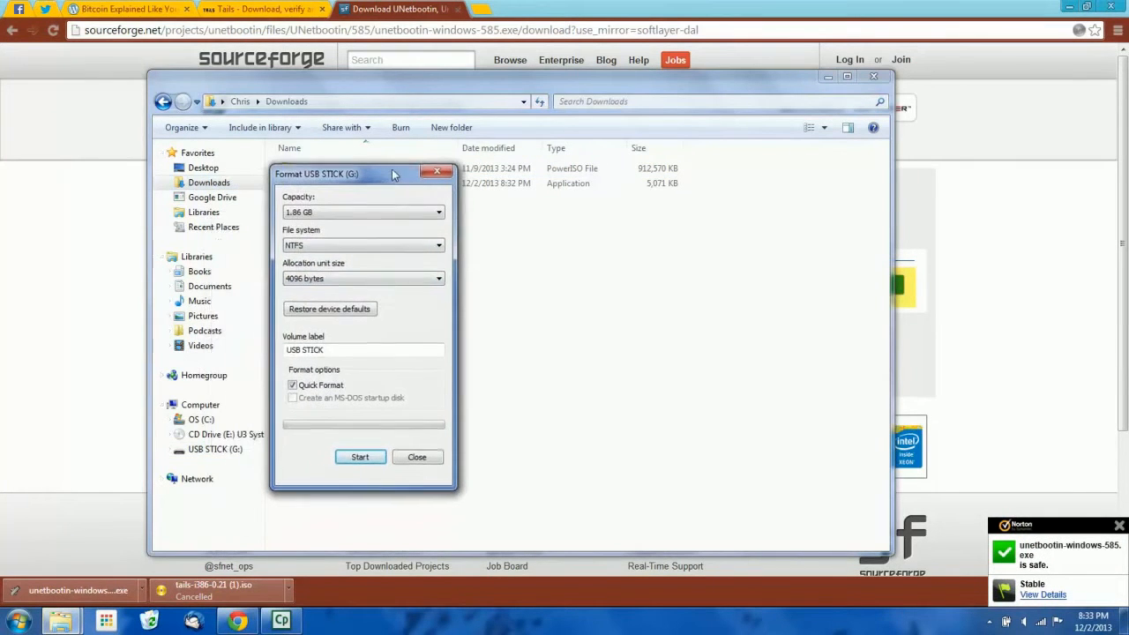
pyautogui.click(303, 246)
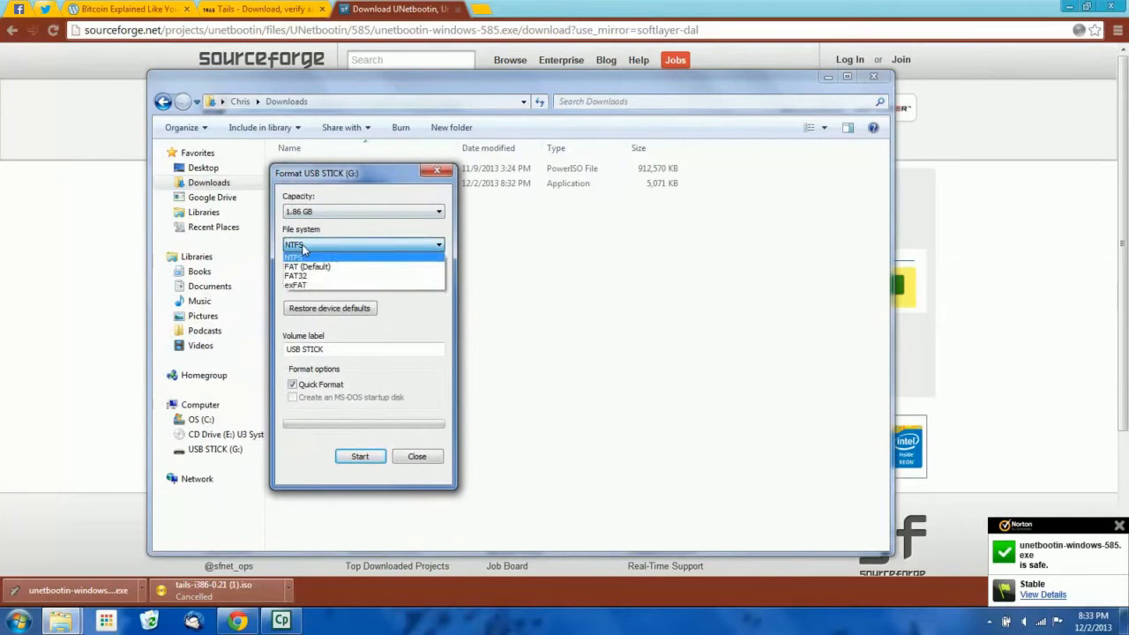
pyautogui.click(305, 276)
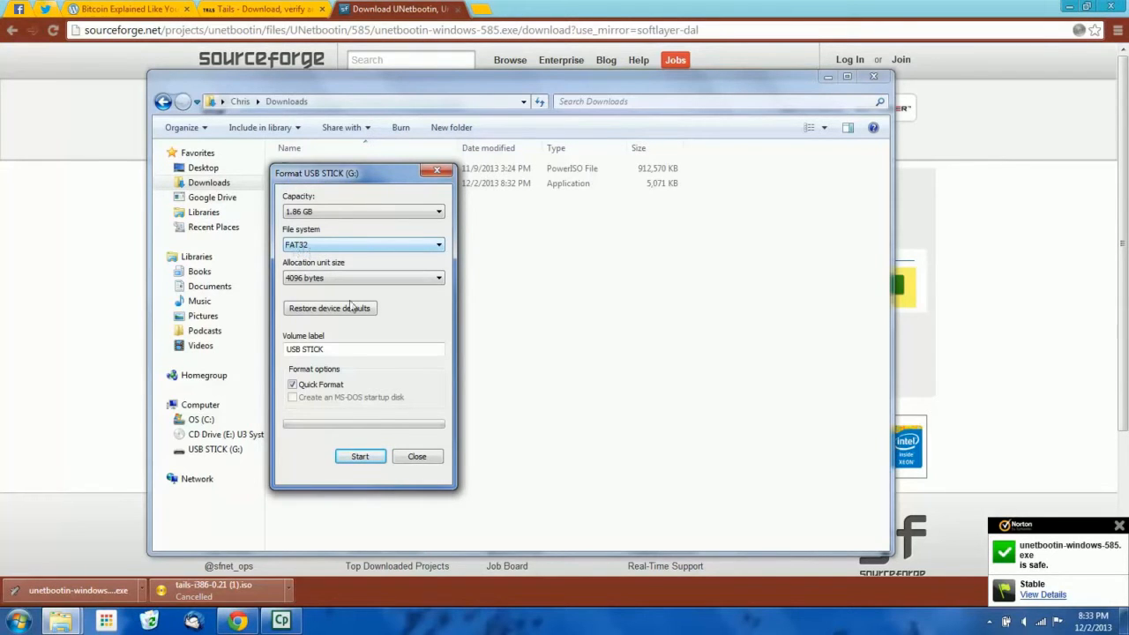
pyautogui.click(359, 458)
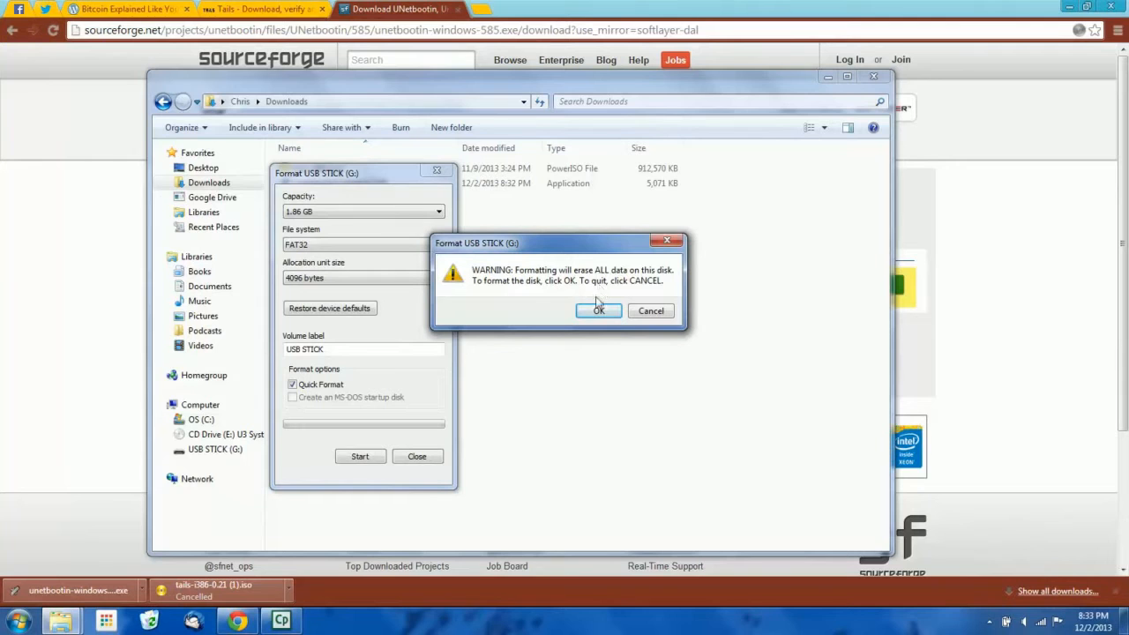
pyautogui.click(598, 311)
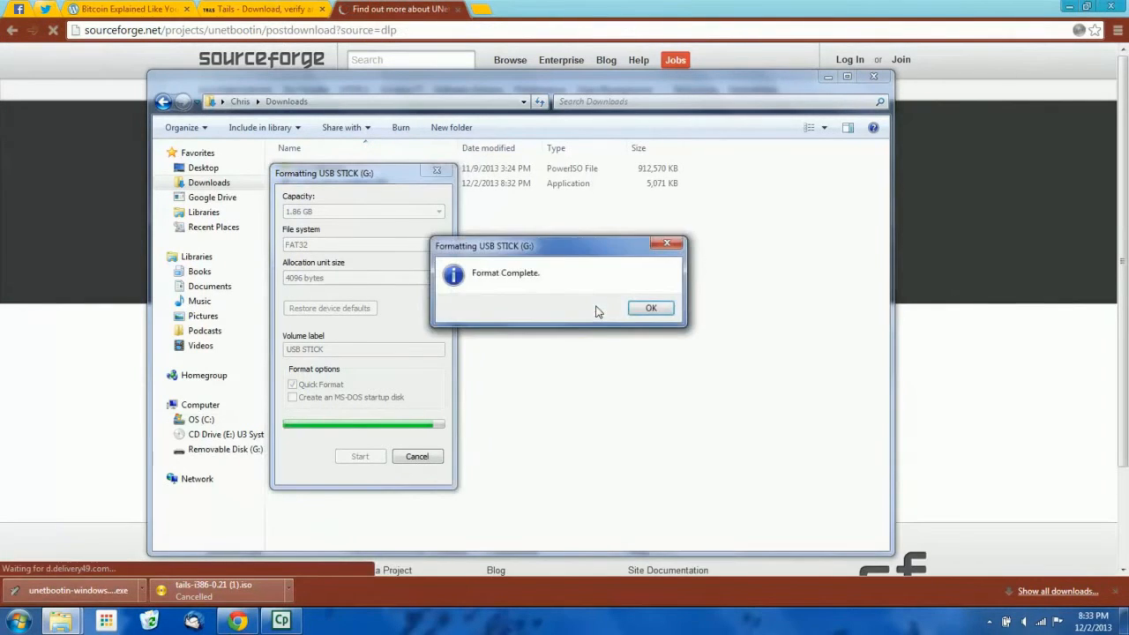
pyautogui.click(650, 307)
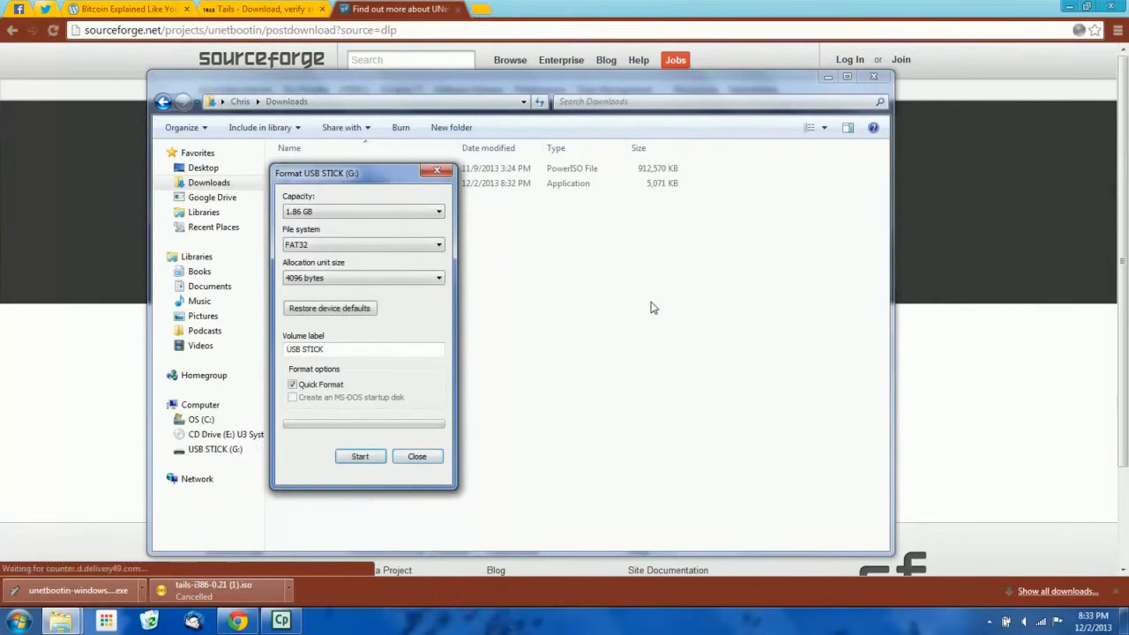
pyautogui.click(436, 171)
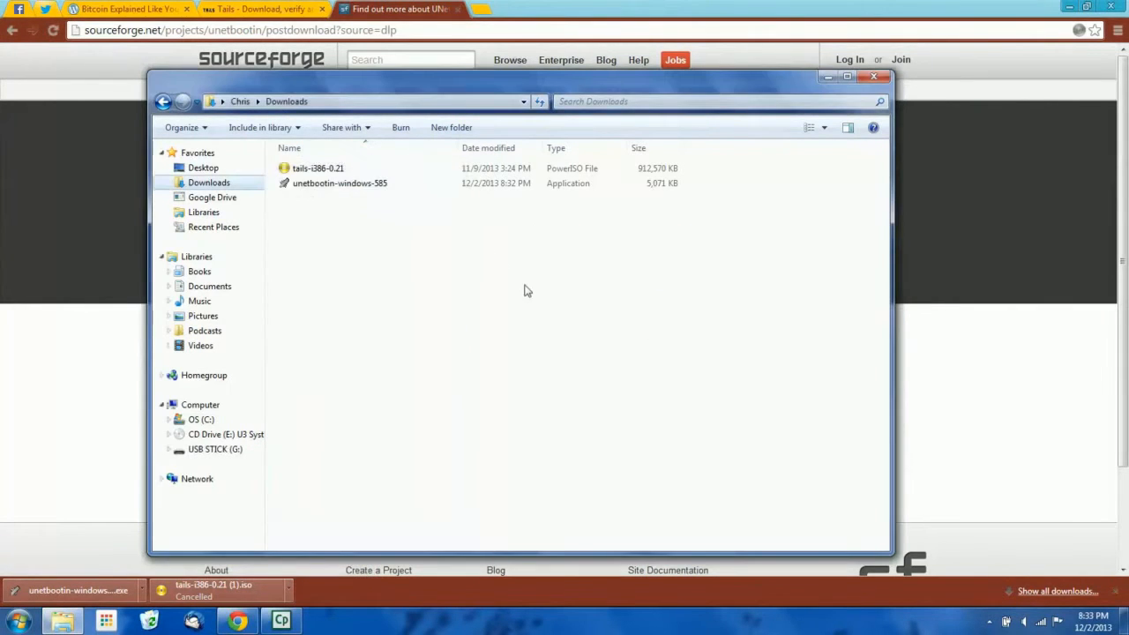
# - Run unetbootin-windows-585 and pick tails-i386-0.21.iso from Downloads as its Diskimage
pyautogui.click(326, 185)
pyautogui.doubleClick(326, 186)
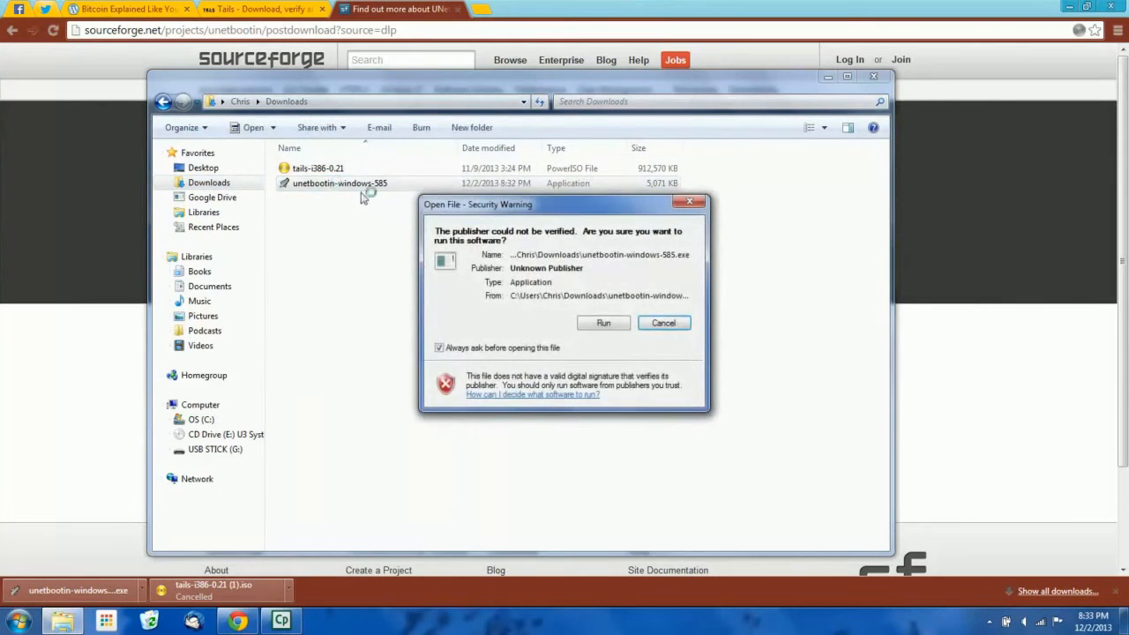
pyautogui.click(611, 322)
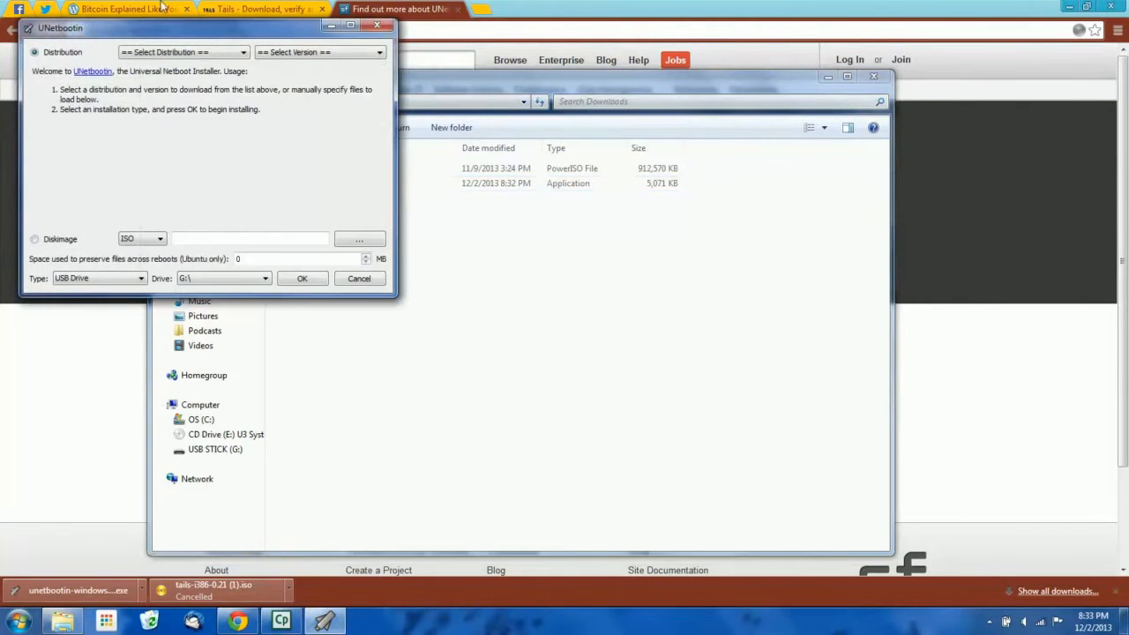
pyautogui.moveTo(174, 32); pyautogui.dragTo(410, 121)
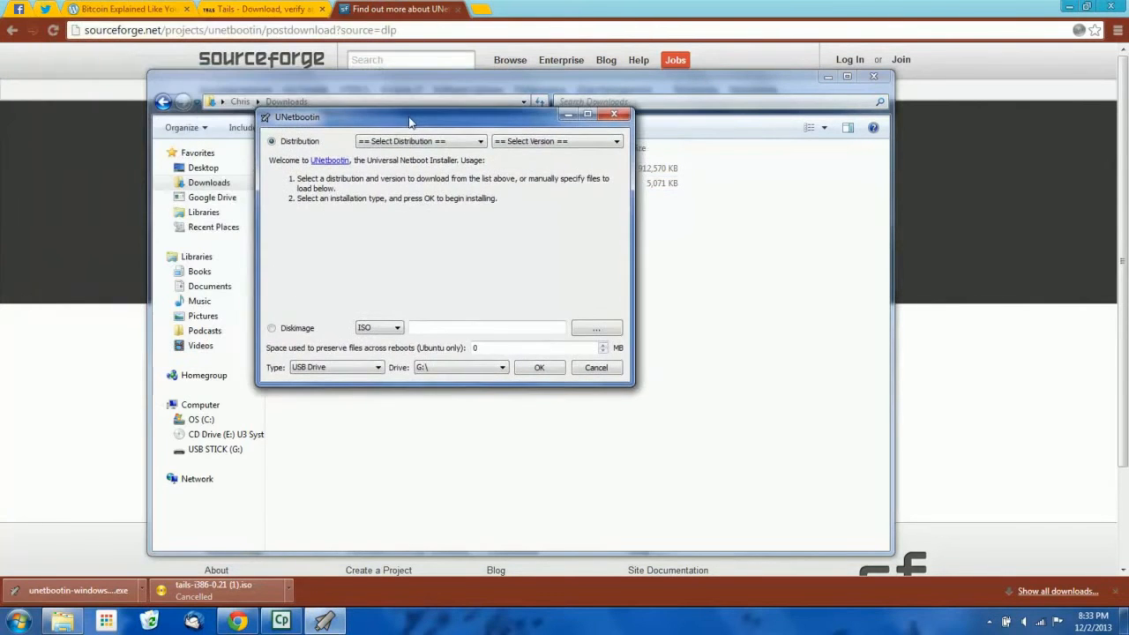
pyautogui.click(273, 328)
pyautogui.click(597, 329)
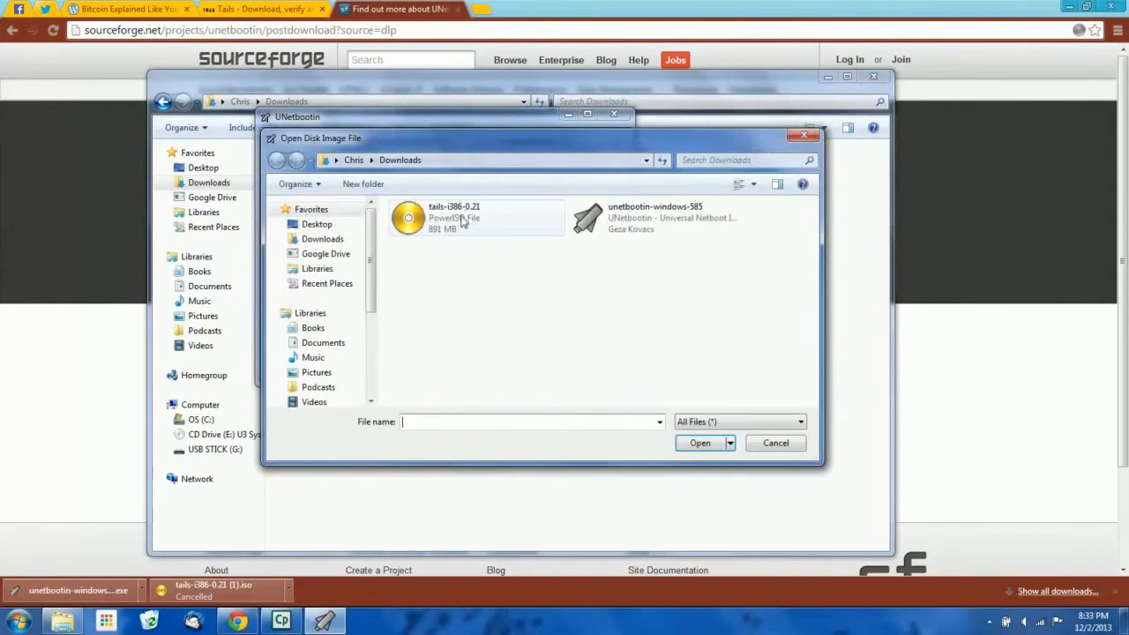
pyautogui.doubleClick(460, 221)
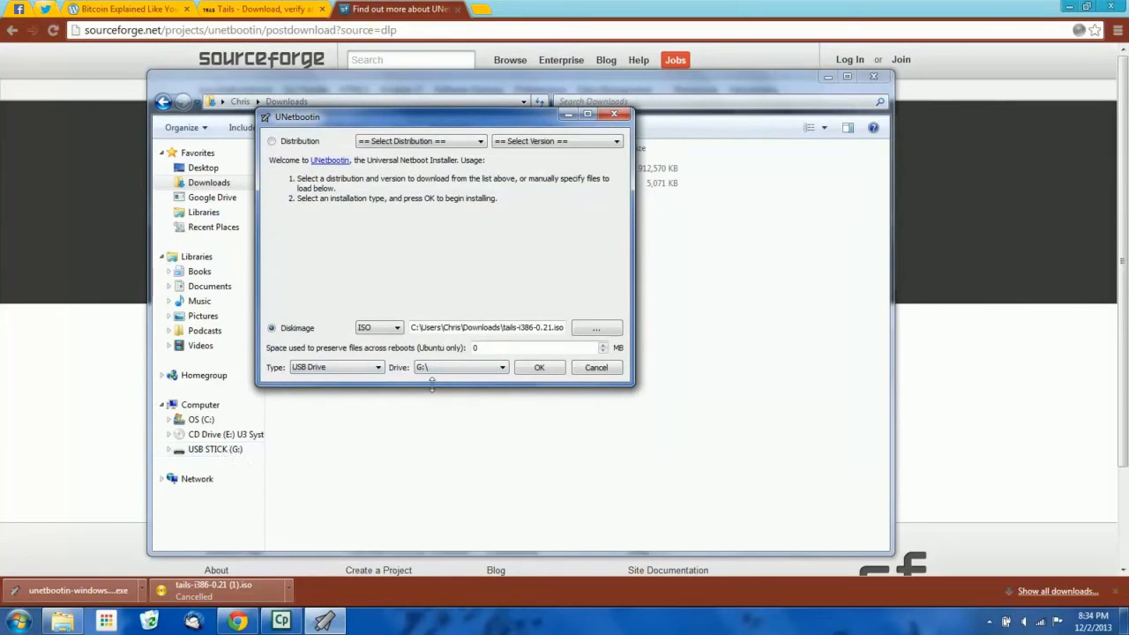
# - Start UNetbootin writing Tails to USB drive G:\ and minimize the Downloads window
pyautogui.click(541, 367)
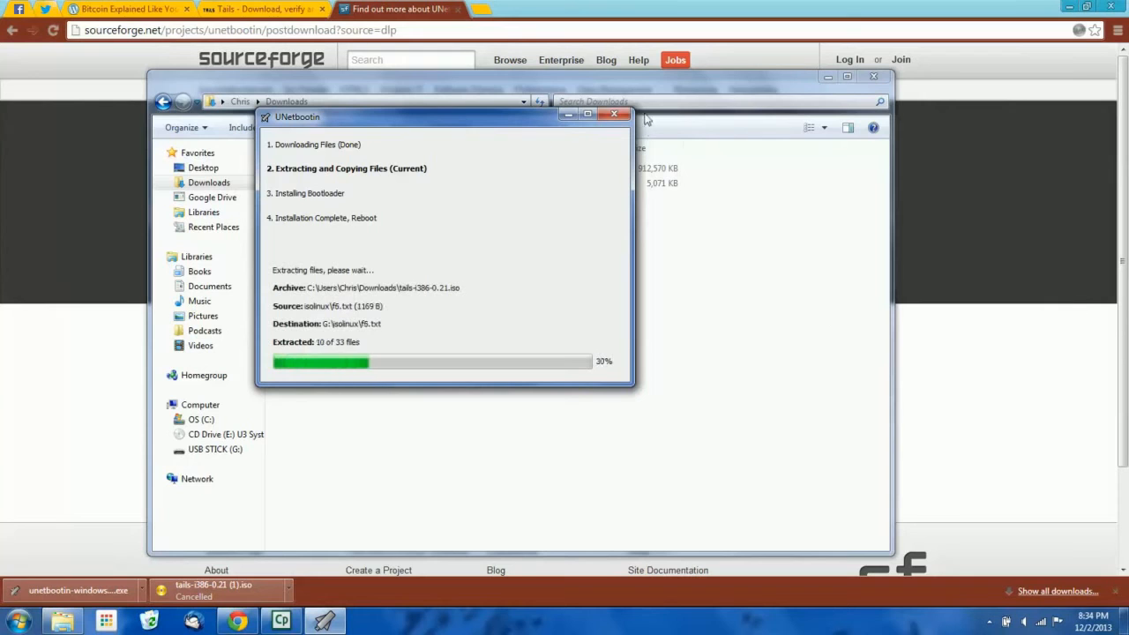
pyautogui.click(827, 78)
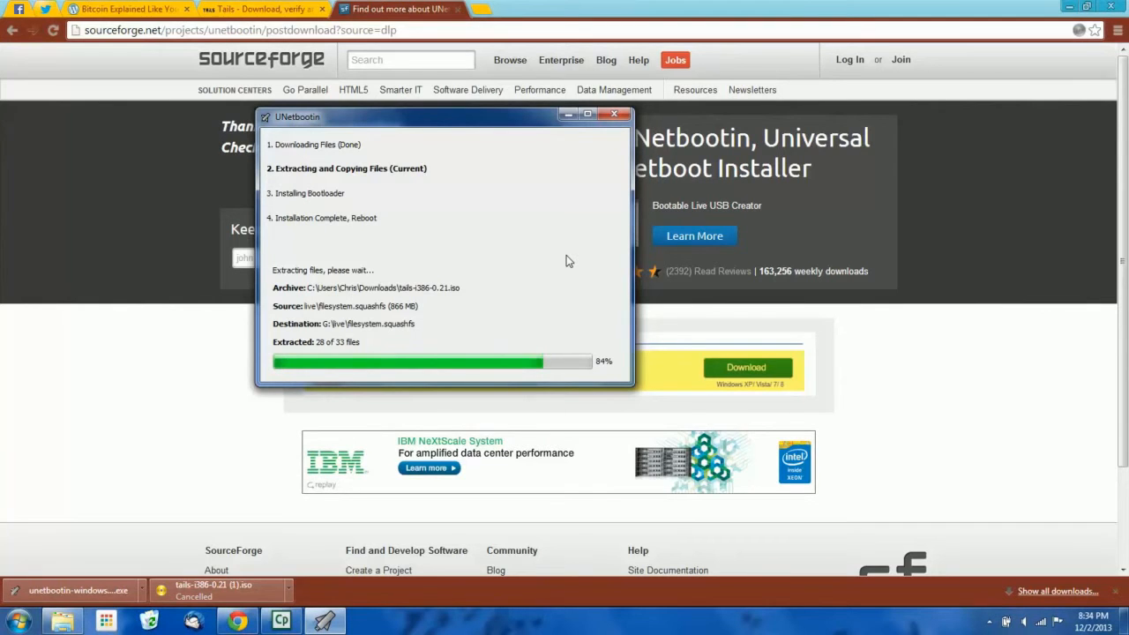
# - Close the SourceForge and Tails download tabs, then load bitaddress.org in a blank tab
pyautogui.click(458, 10)
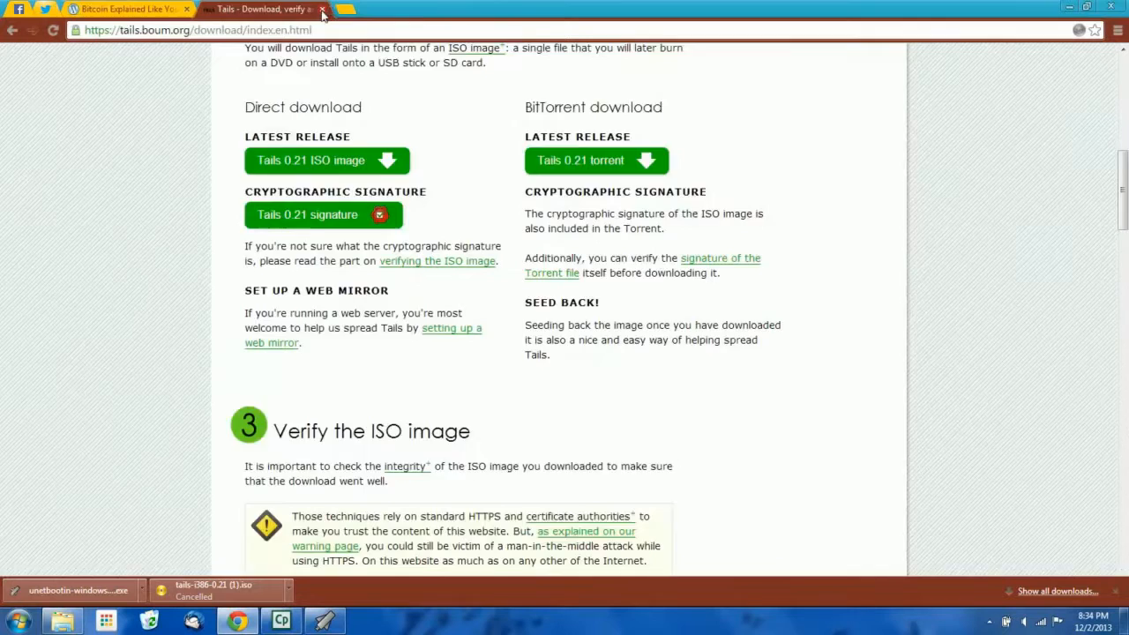
pyautogui.click(323, 10)
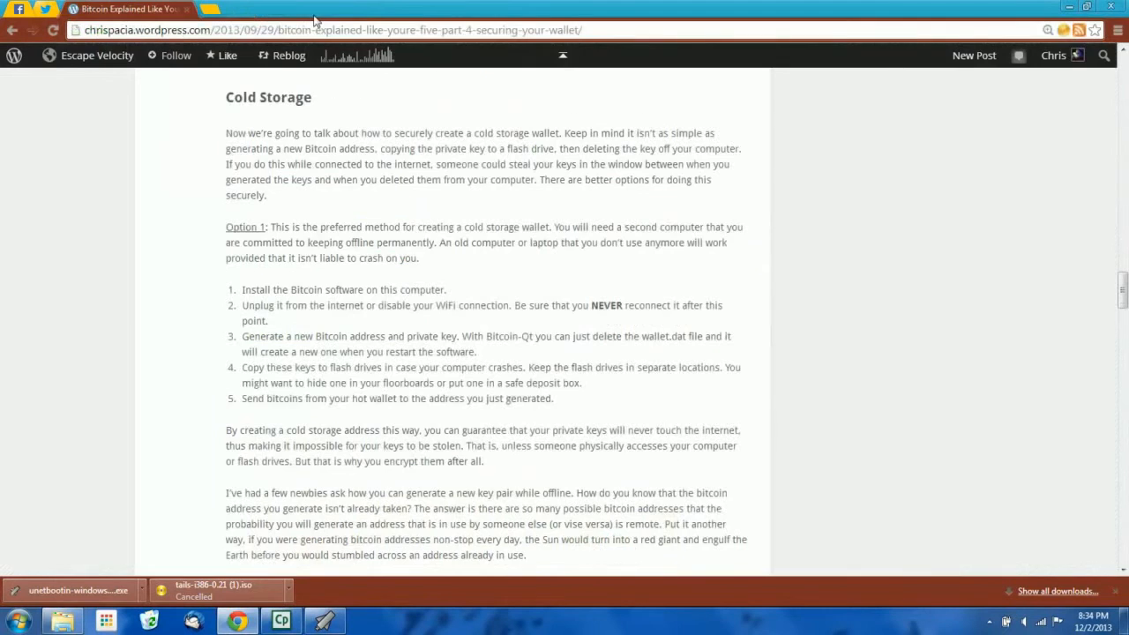
pyautogui.click(216, 9)
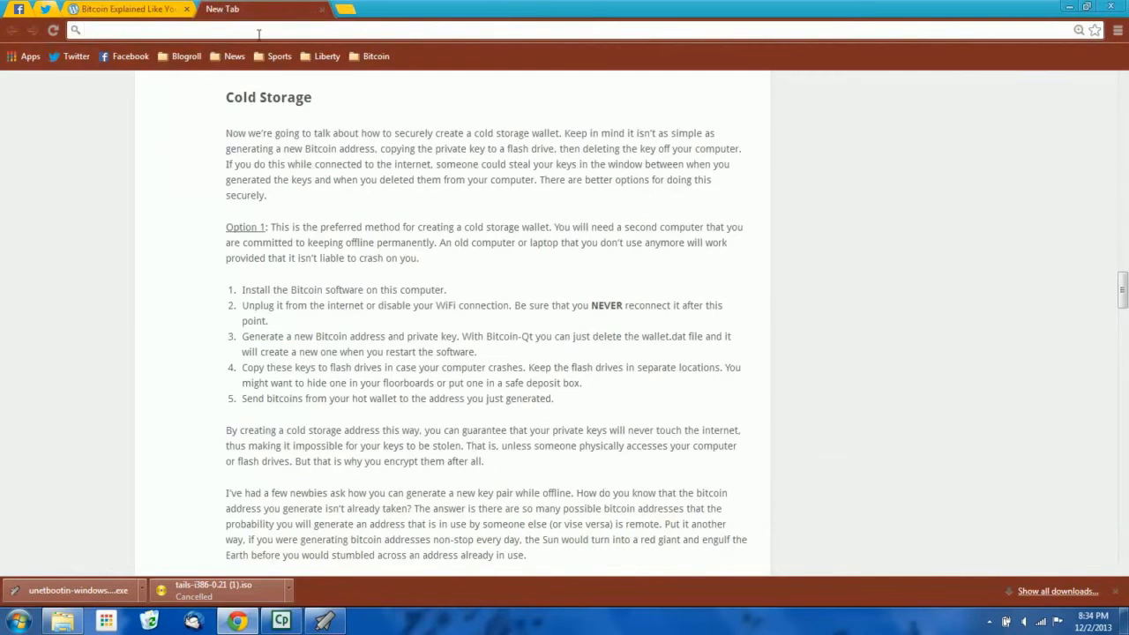
pyautogui.write('bitaddress.org')
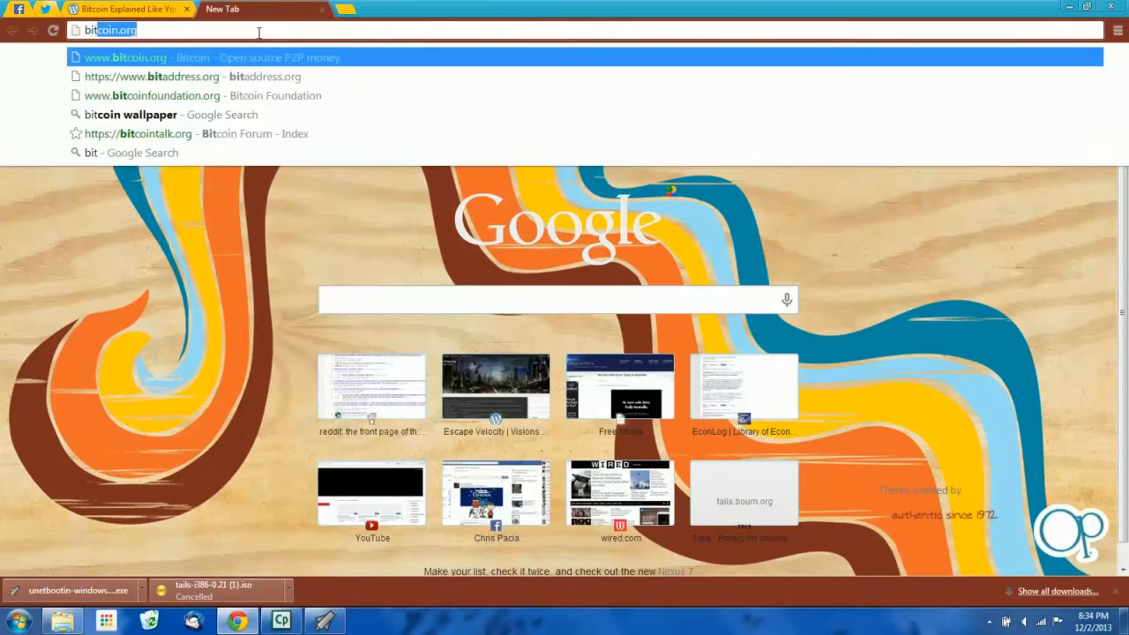
pyautogui.press('Return')
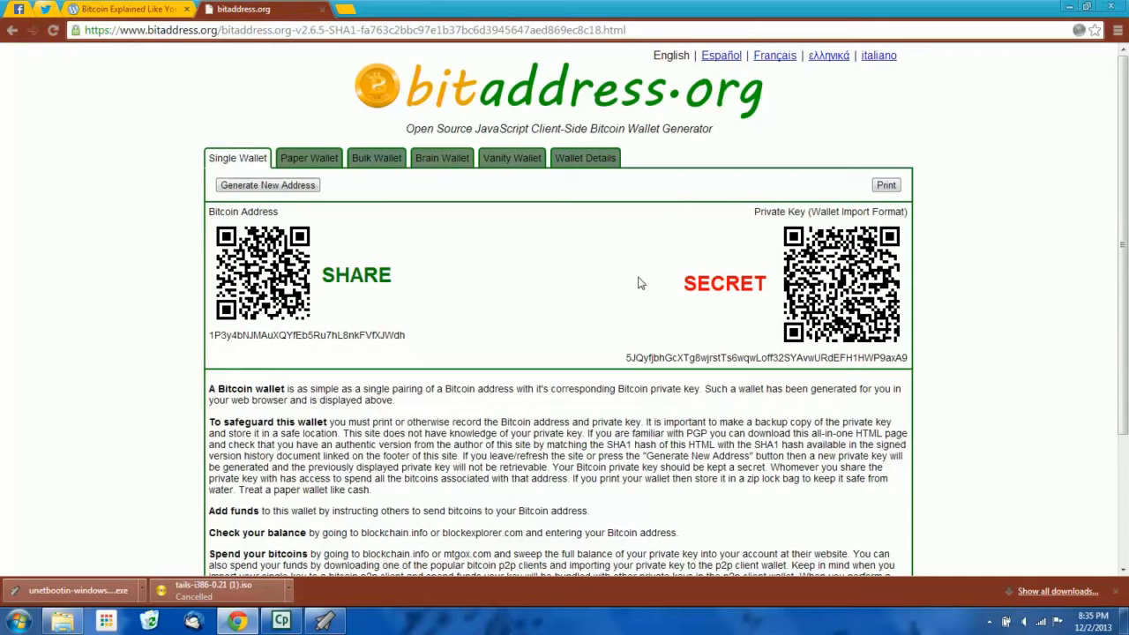
# - Open the bitaddress.org GitHub repository, download it as a ZIP, and view the Downloads folder
pyautogui.moveTo(1120, 225); pyautogui.dragTo(1120, 353)
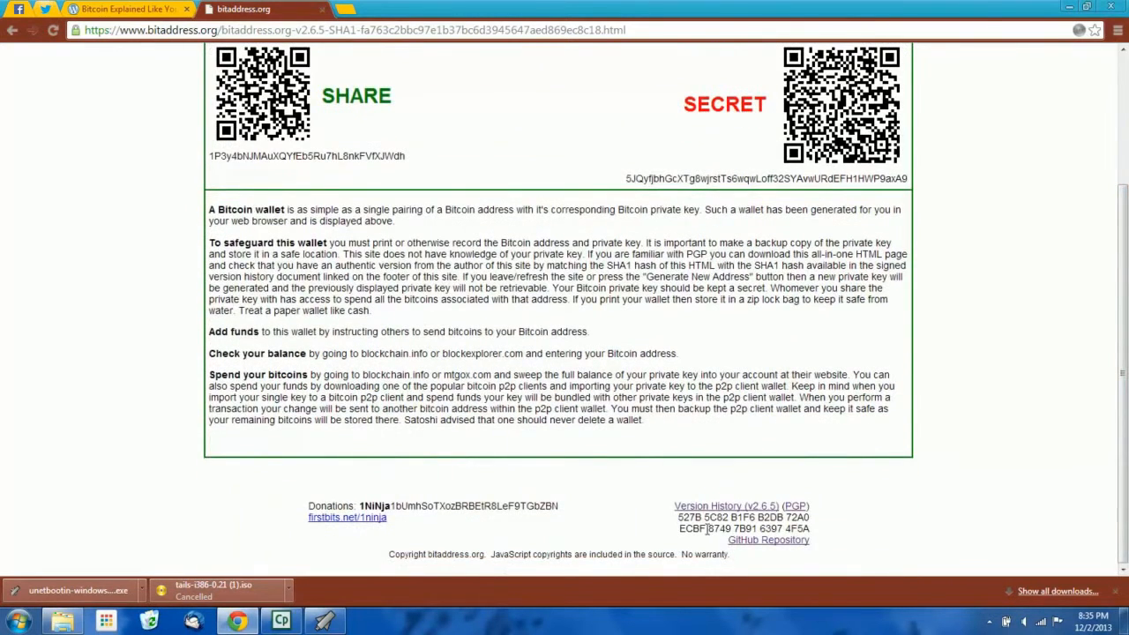
pyautogui.click(767, 540)
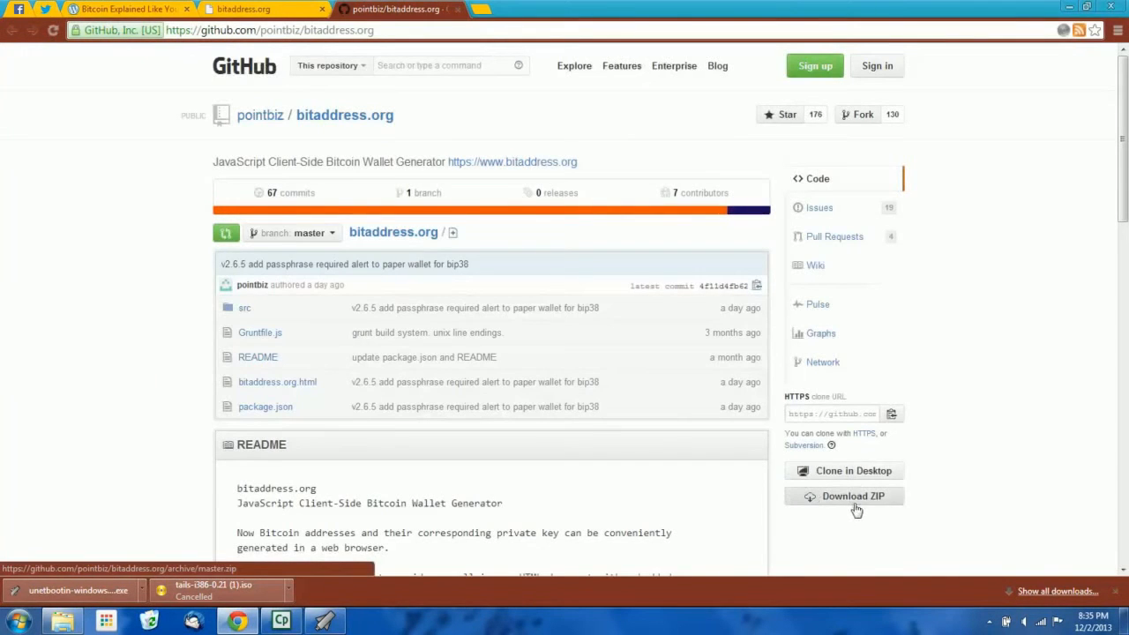
pyautogui.click(863, 499)
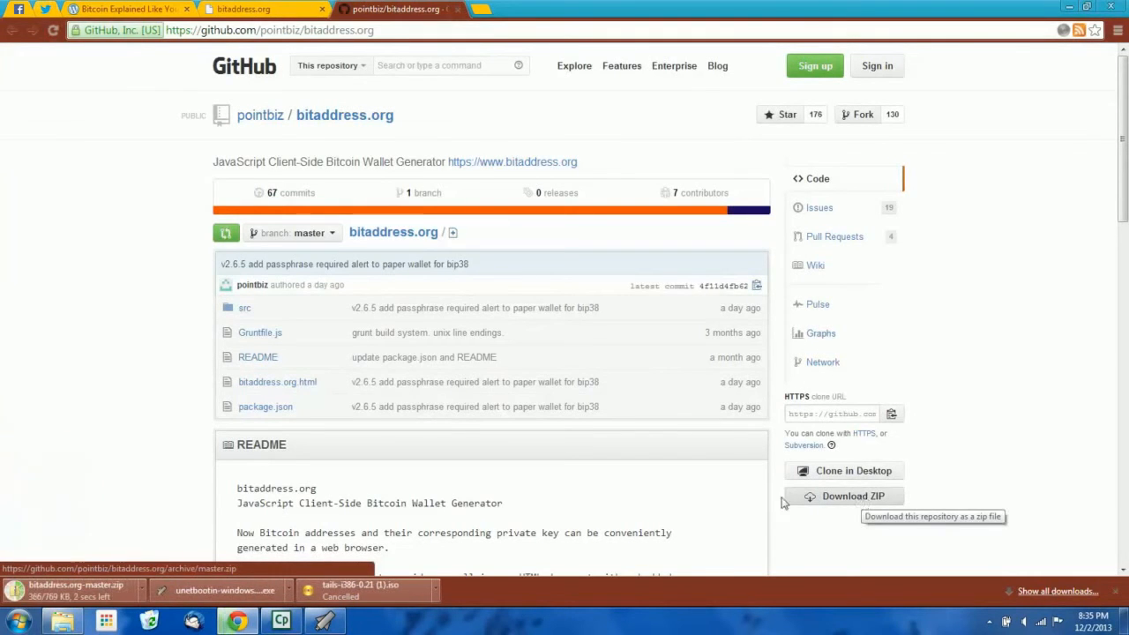
pyautogui.click(62, 620)
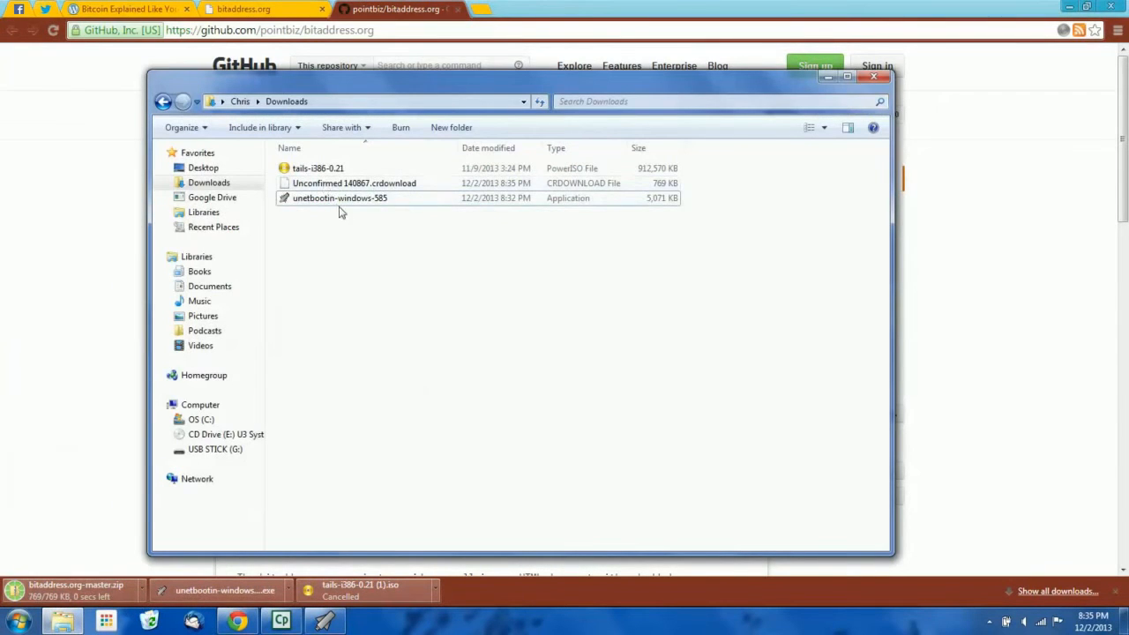
# - Extract all files from the bitaddress.org-master.zip archive
pyautogui.click(342, 202)
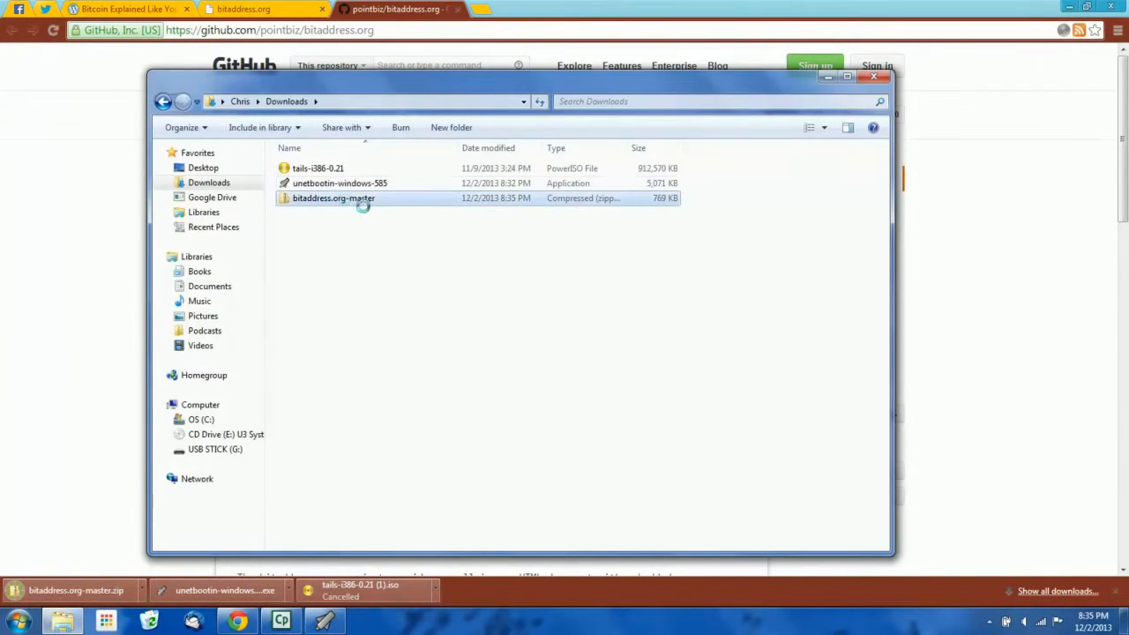
pyautogui.rightClick(370, 206)
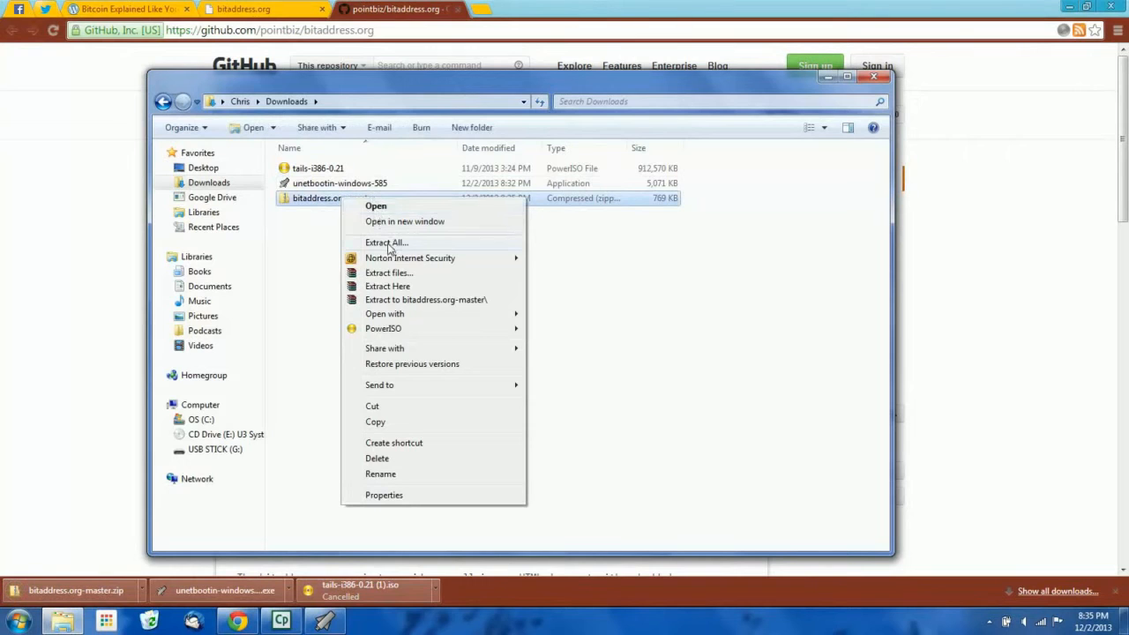
pyautogui.click(386, 243)
pyautogui.click(696, 446)
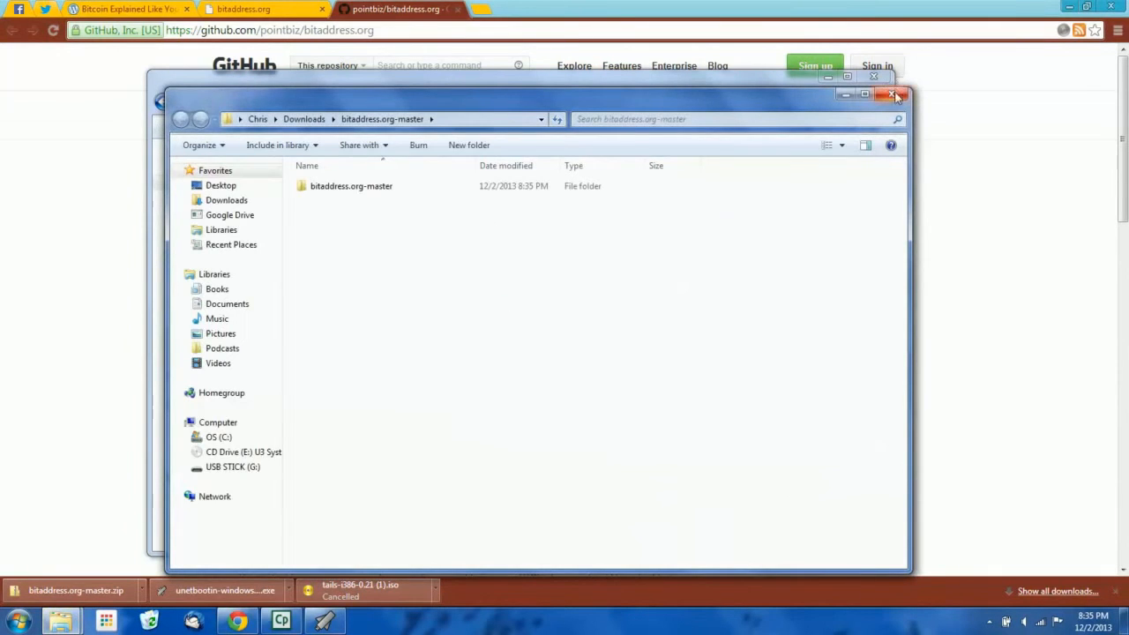
# - Open the extracted bitaddress.org-master folder and its inner bitaddress.org-master folder
pyautogui.click(892, 94)
pyautogui.click(317, 171)
pyautogui.doubleClick(317, 170)
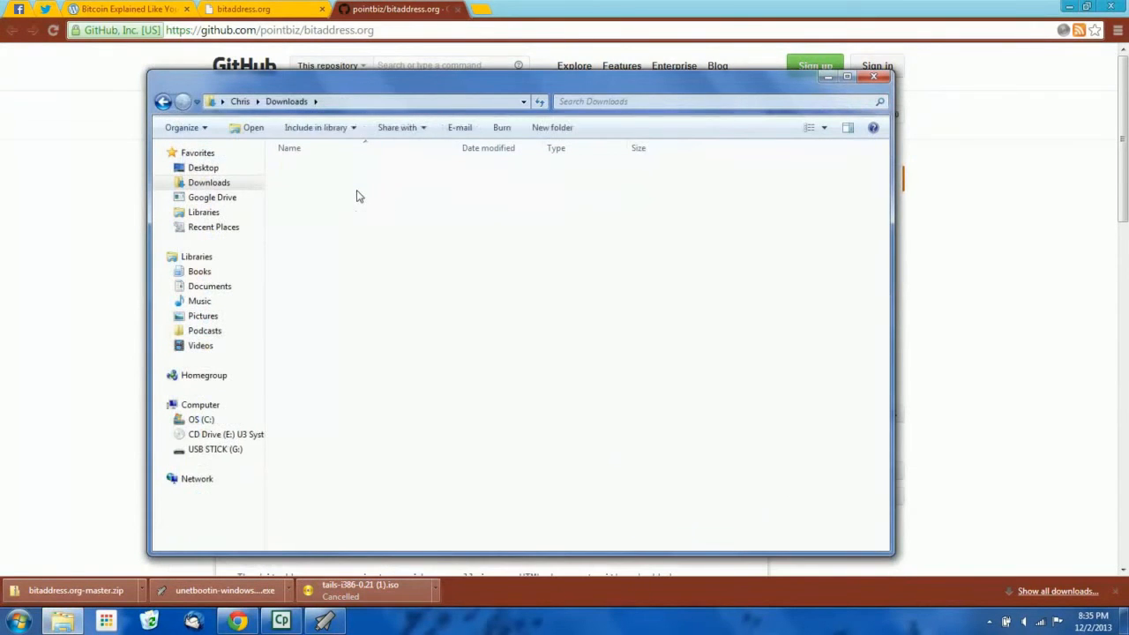
pyautogui.doubleClick(323, 168)
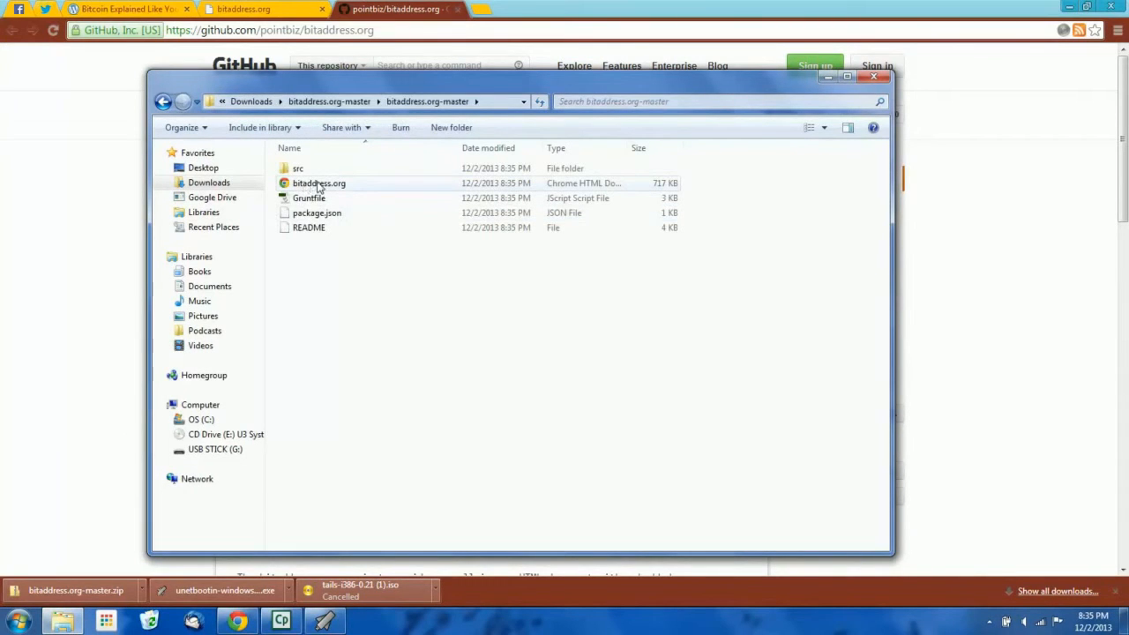
# - Drag the bitaddress.org HTML file toward the USB stick, then minimize the Explorer window
pyautogui.click(319, 187)
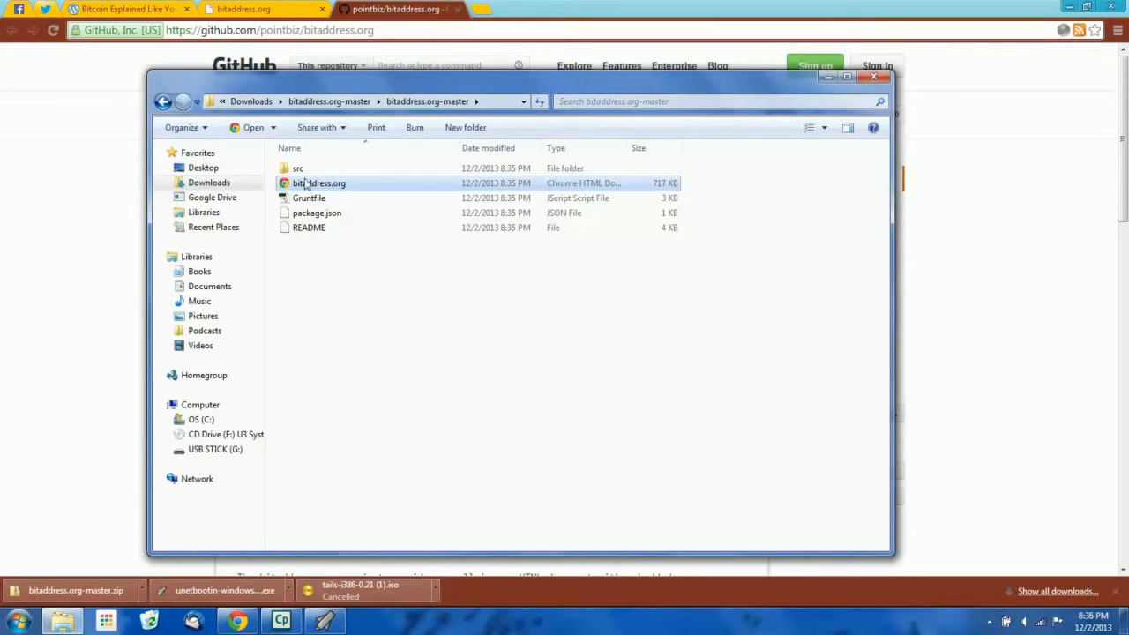
pyautogui.moveTo(311, 188); pyautogui.dragTo(395, 323)
pyautogui.click(393, 323)
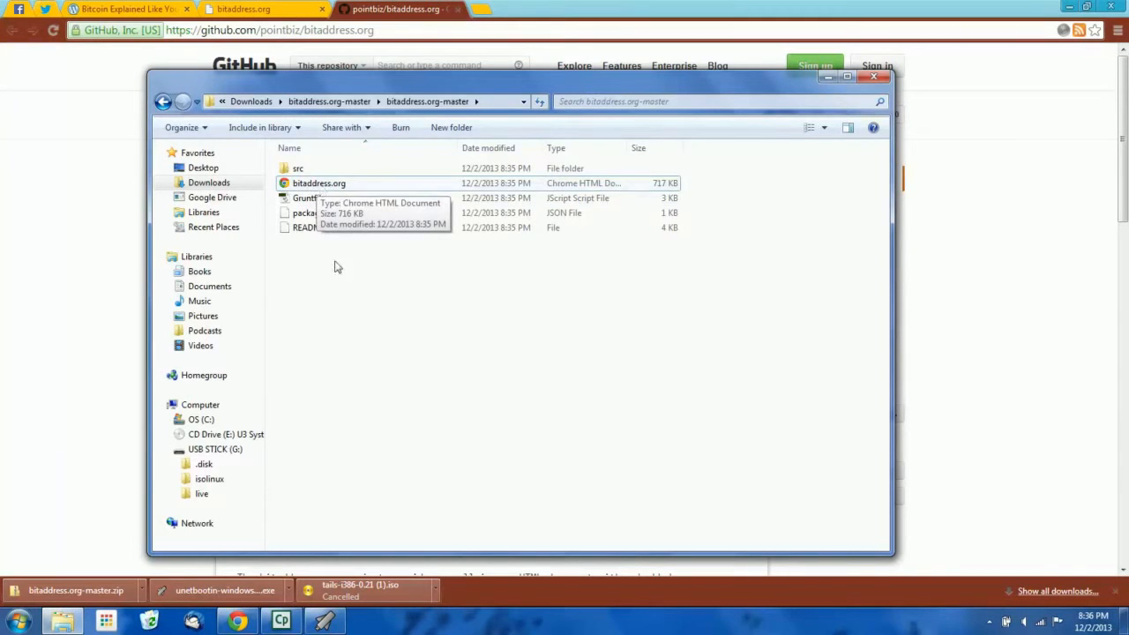
pyautogui.click(820, 80)
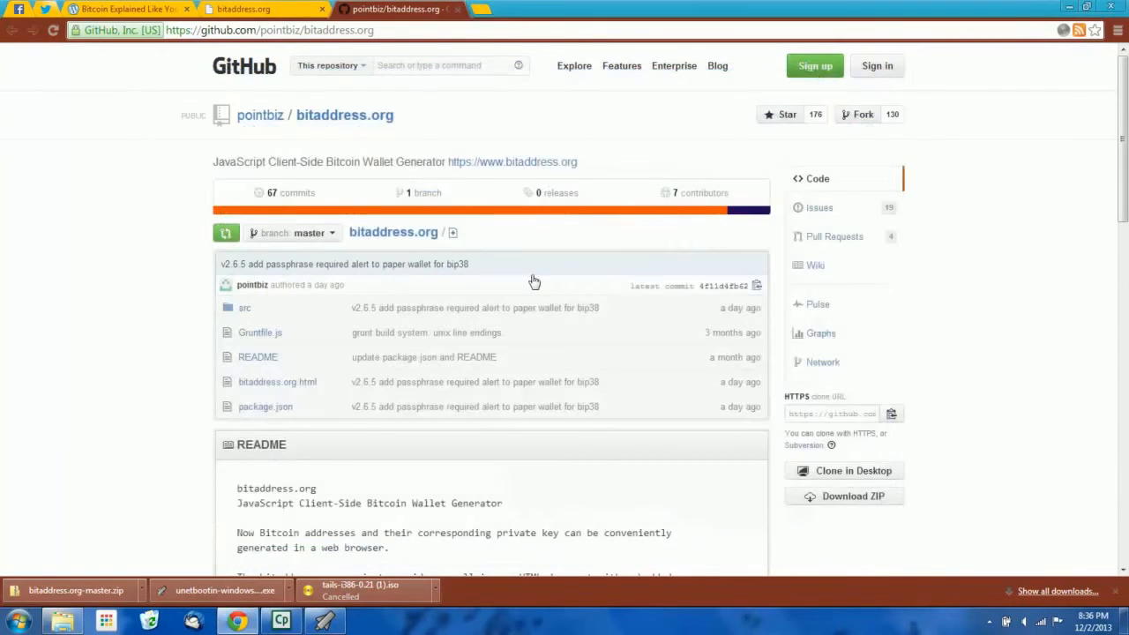
# - Bring Chrome forward and switch to the bitaddress.org tab
pyautogui.click(325, 622)
pyautogui.click(325, 621)
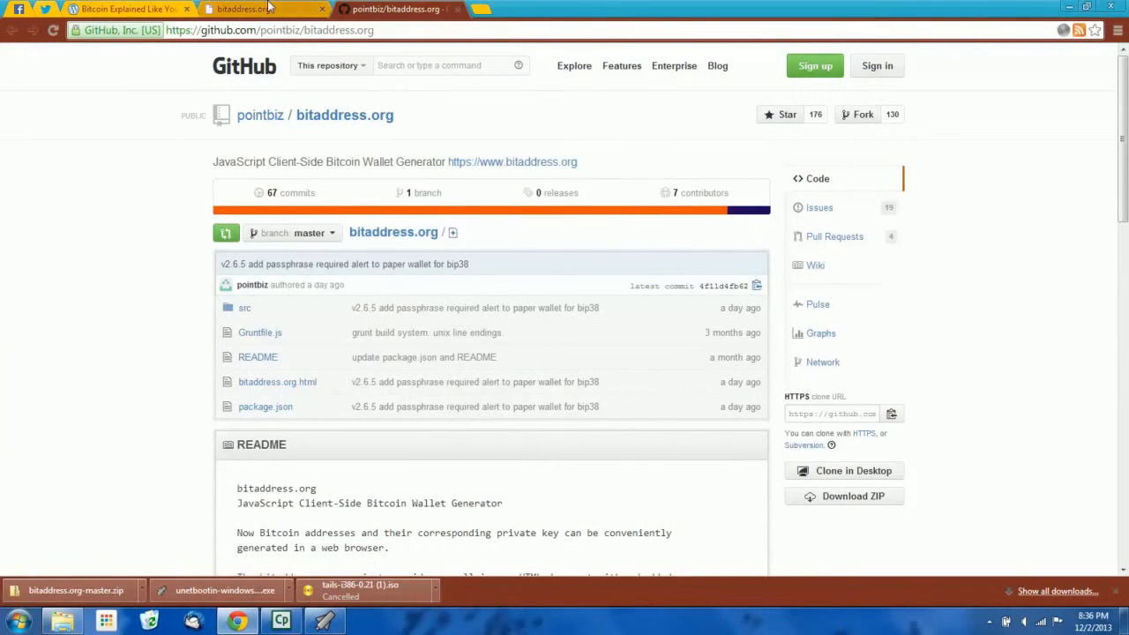
pyautogui.click(269, 8)
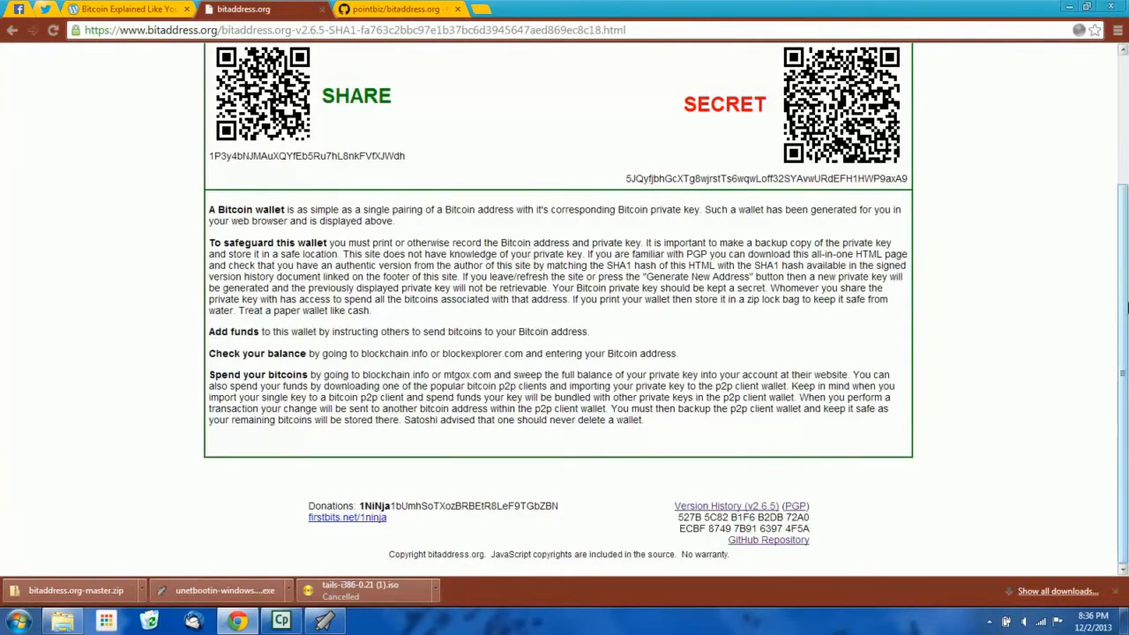
# - Scroll to the page footer and open the Version History (v2.6.5) link
pyautogui.moveTo(1126, 280); pyautogui.dragTo(1122, 380)
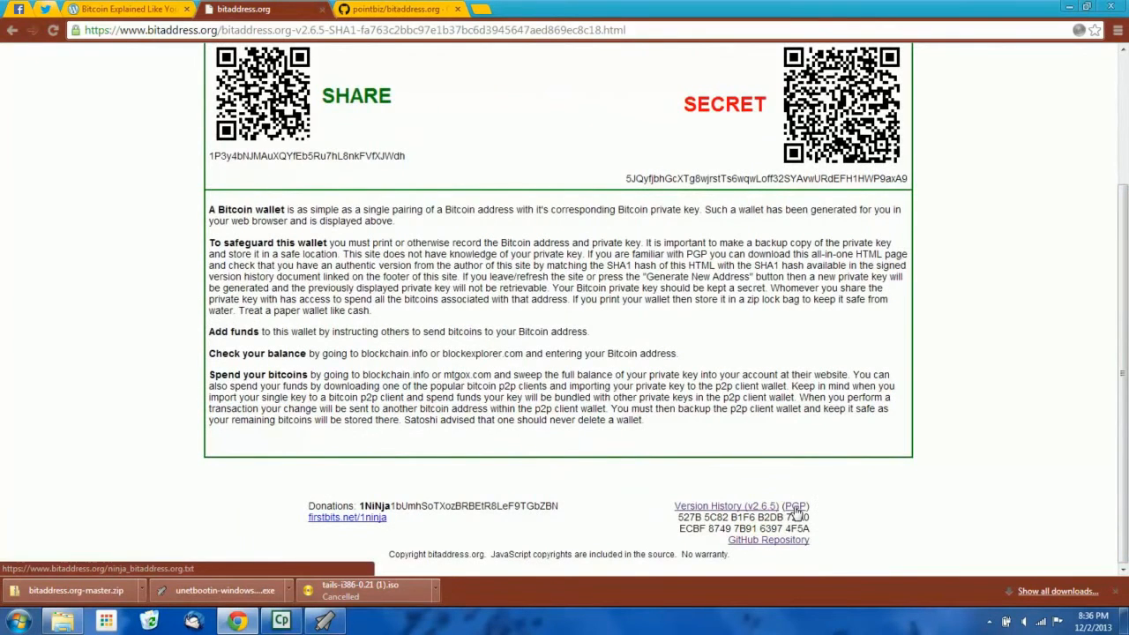
pyautogui.click(725, 509)
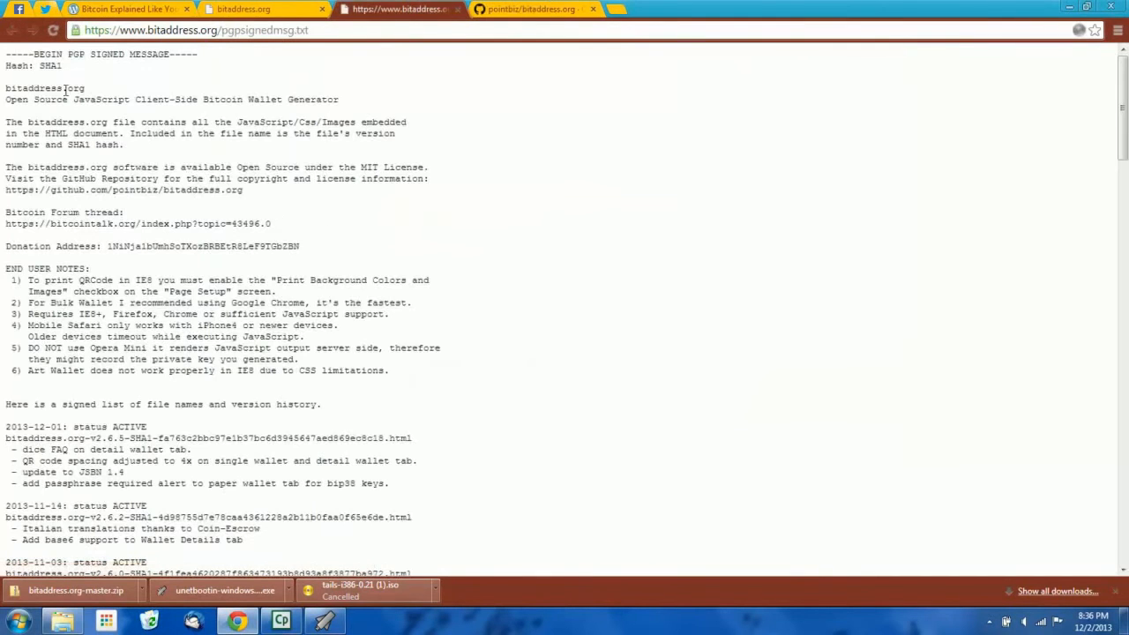
# - Highlight the opening of the PGP-signed message in pgpsignedmsg.txt
pyautogui.moveTo(7, 54); pyautogui.dragTo(319, 431)
pyautogui.click(322, 432)
pyautogui.moveTo(1122, 102); pyautogui.dragTo(1124, 148)
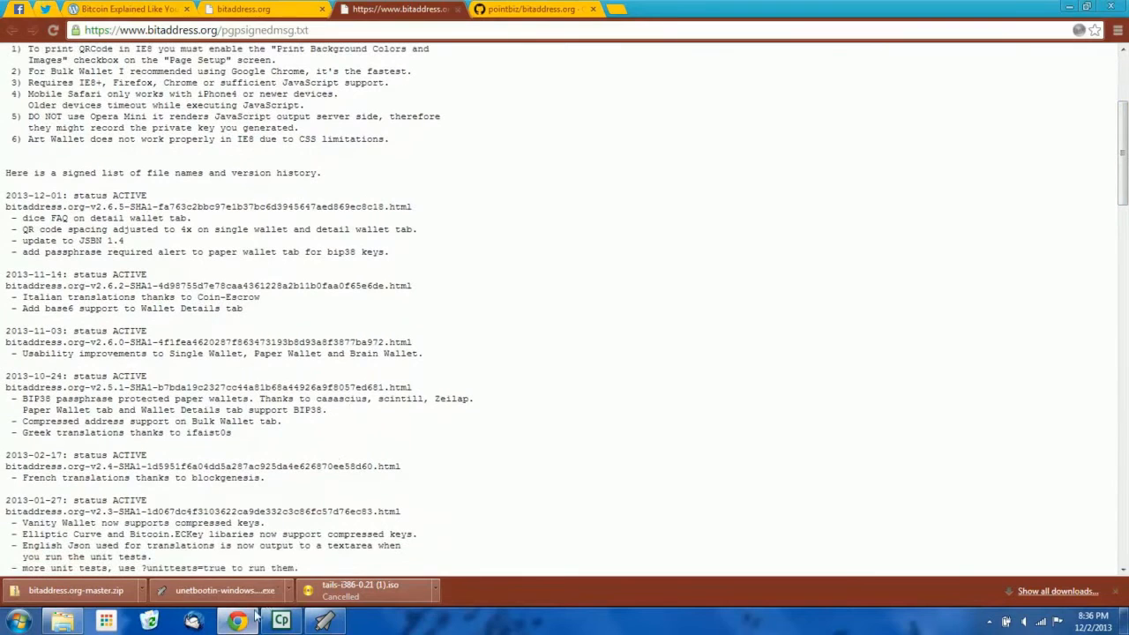
# - Highlight the v2.6.5 file's SHA1 hash for comparison, then bring UNetbootin forward
pyautogui.moveTo(256, 615)
pyautogui.moveTo(130, 285); pyautogui.dragTo(149, 284)
pyautogui.moveTo(159, 206); pyautogui.dragTo(385, 206)
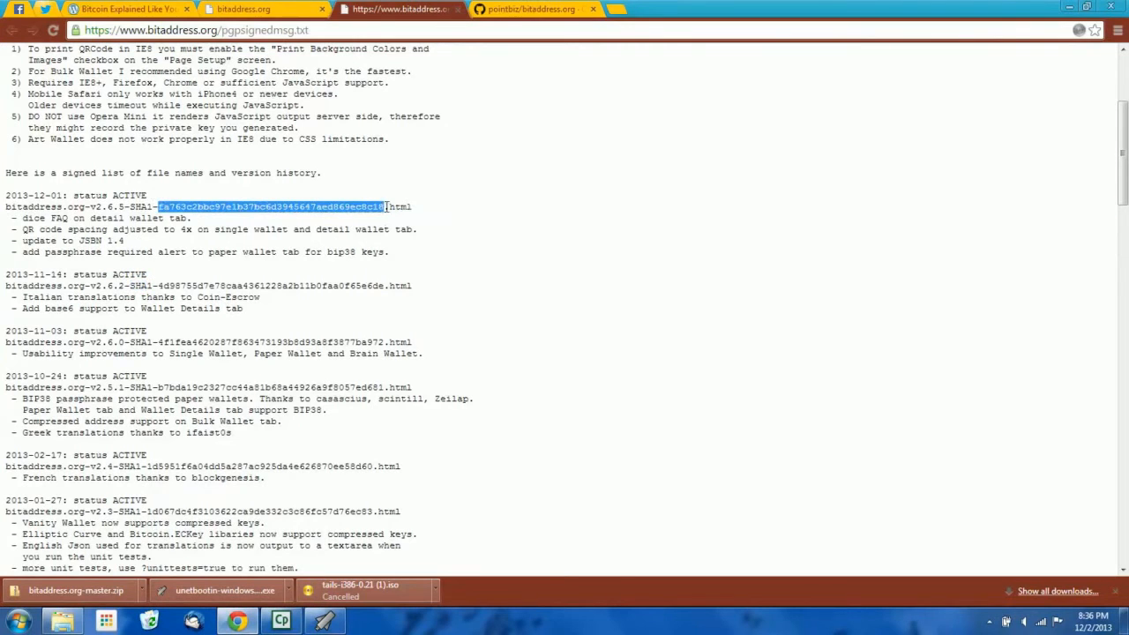
pyautogui.click(385, 248)
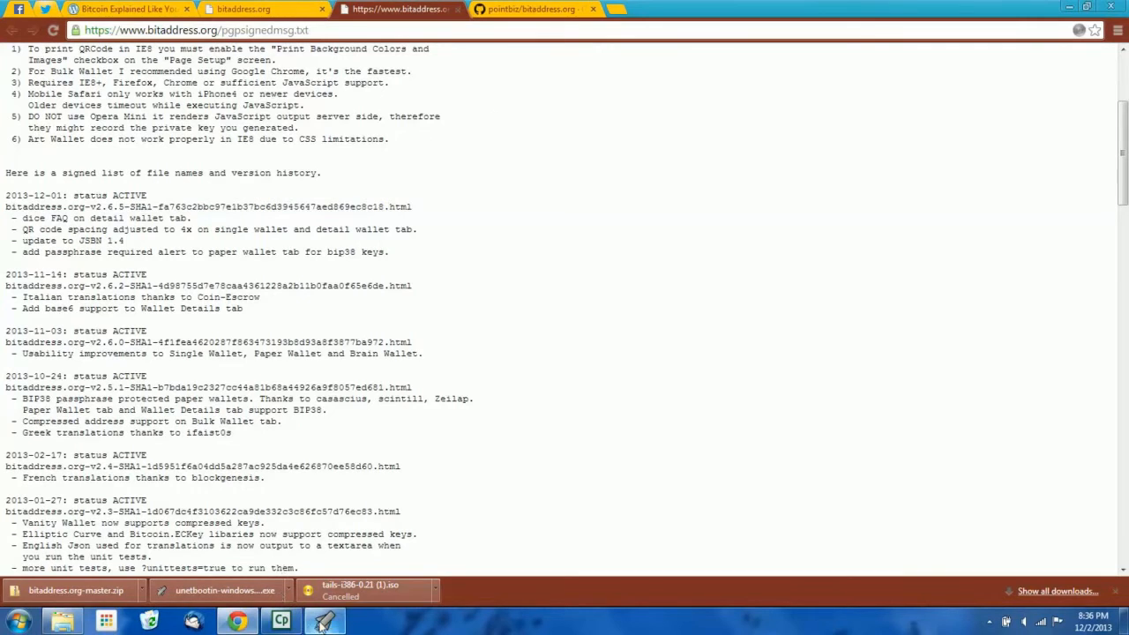
pyautogui.click(325, 621)
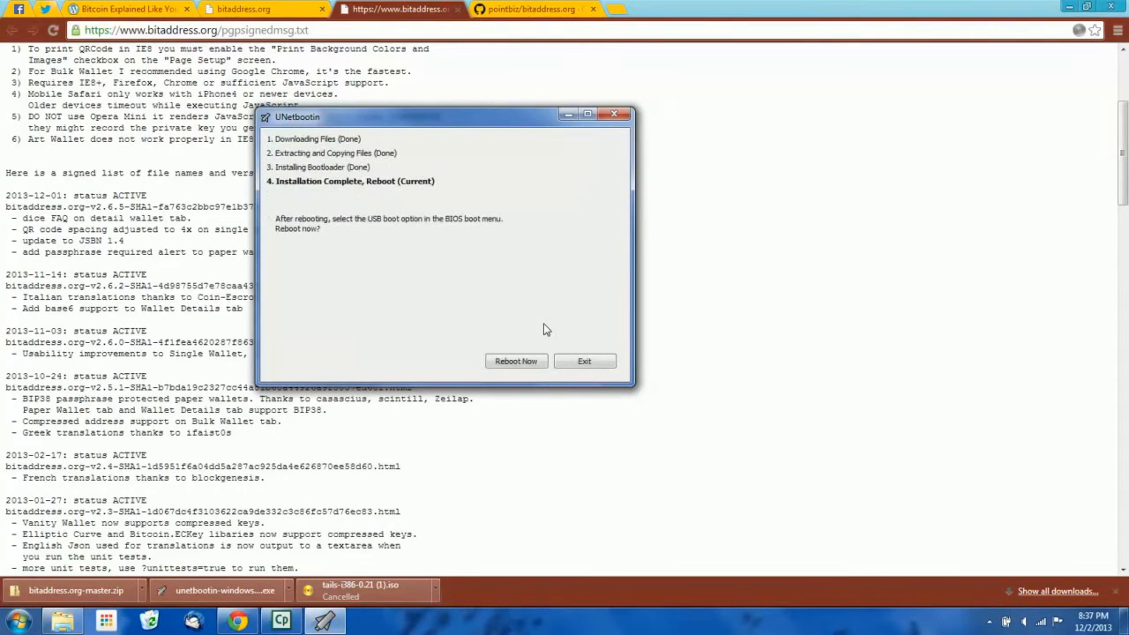
# - Exit UNetbootin and restore the bitaddress.org-master folder with the 717 KB bitaddress.org file
pyautogui.click(582, 362)
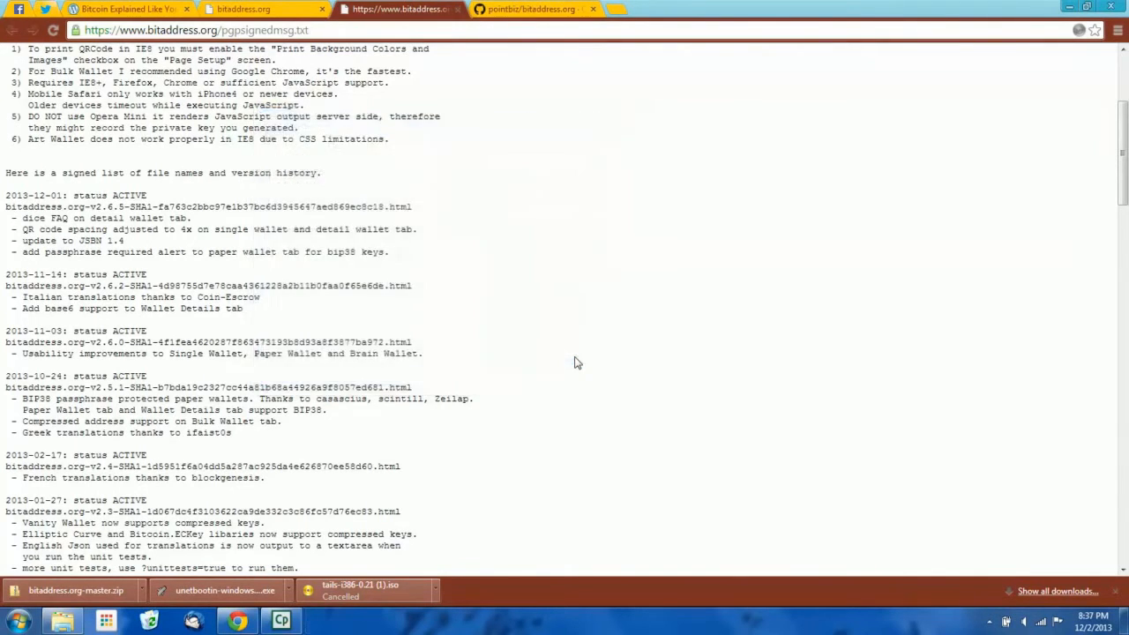
pyautogui.click(78, 624)
pyautogui.click(326, 187)
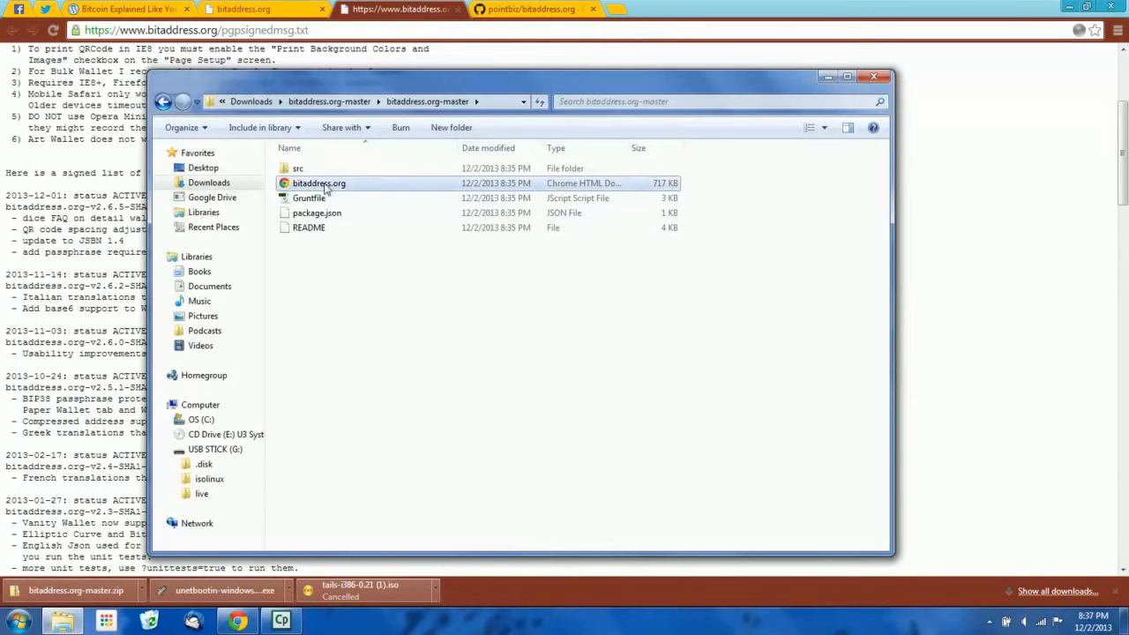
pyautogui.moveTo(326, 187)
pyautogui.mouseDown()
pyautogui.moveTo(302, 291)
pyautogui.moveTo(317, 285)
pyautogui.moveTo(323, 187)
pyautogui.mouseUp()
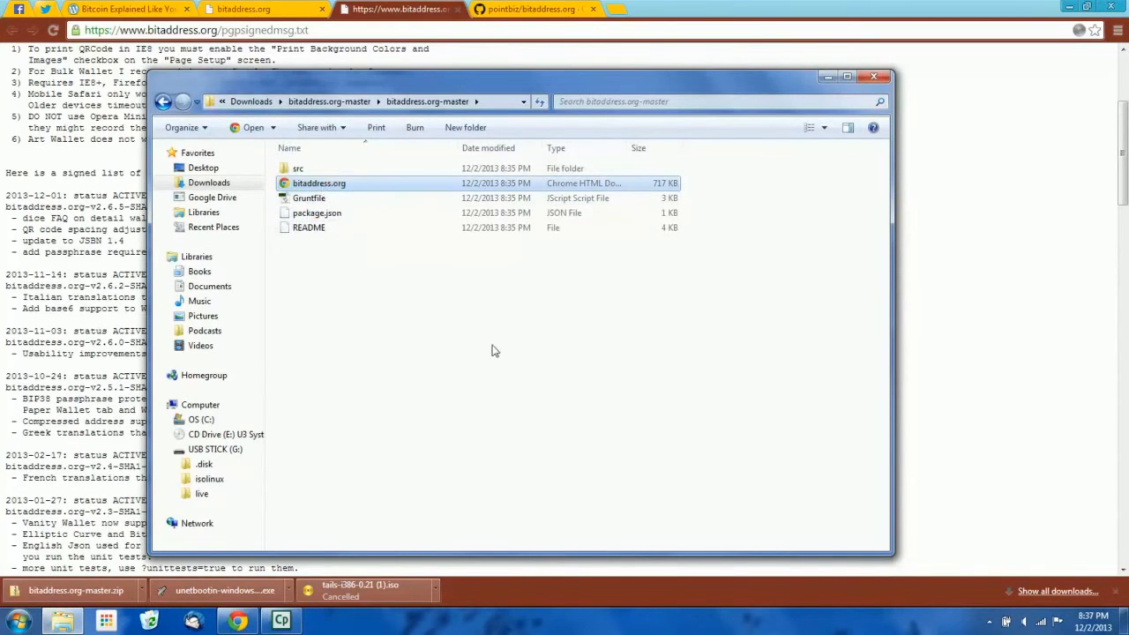
pyautogui.click(492, 350)
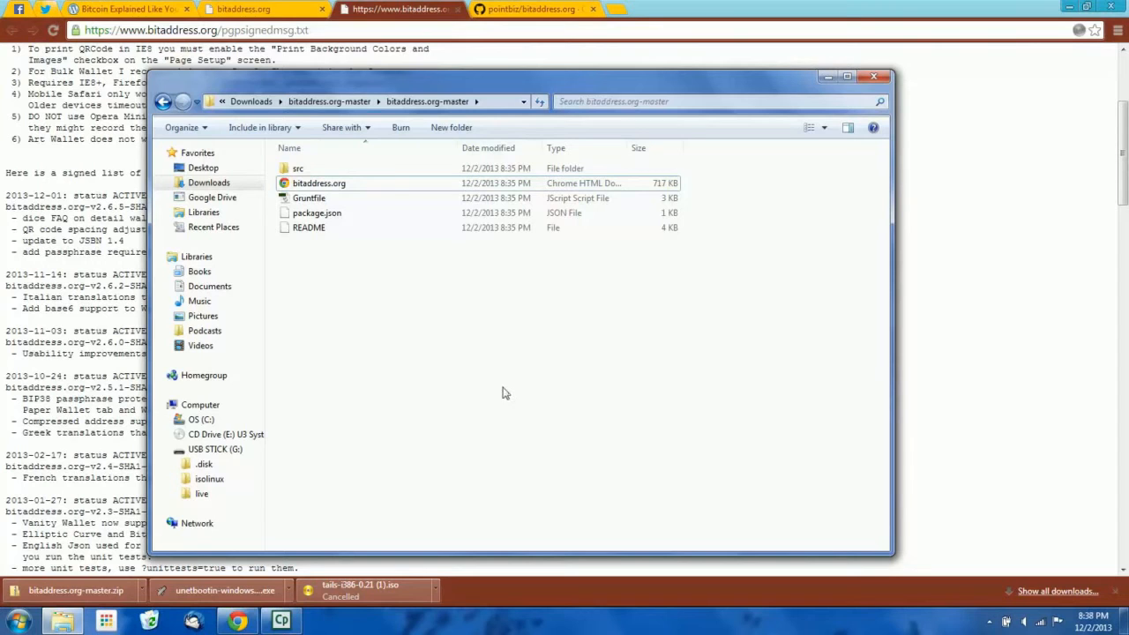
pyautogui.click(19, 620)
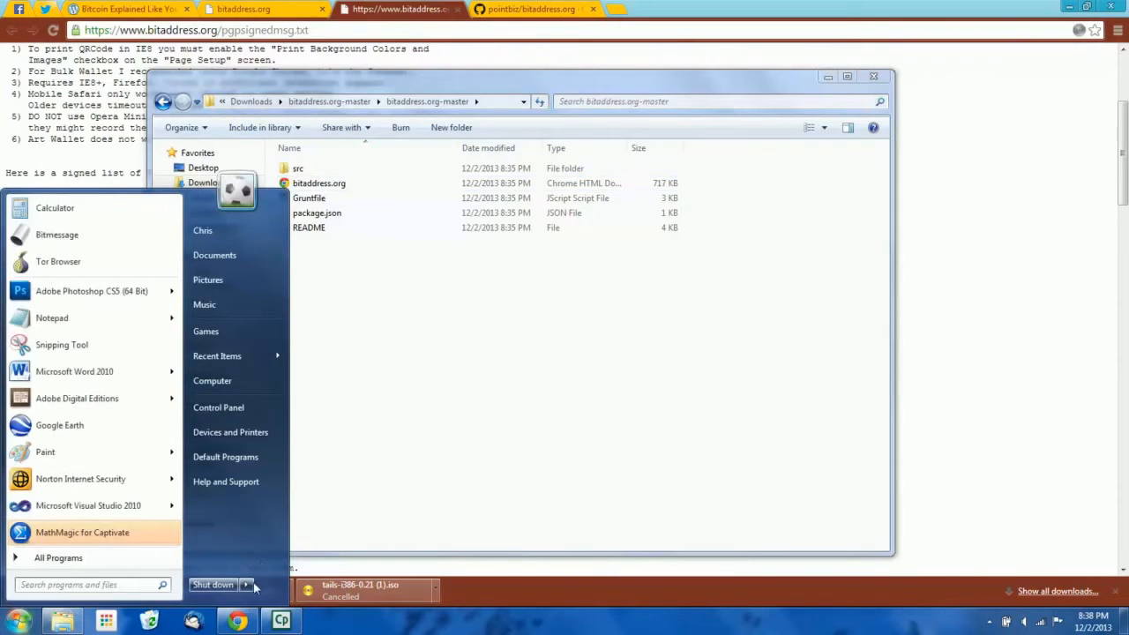
pyautogui.click(247, 584)
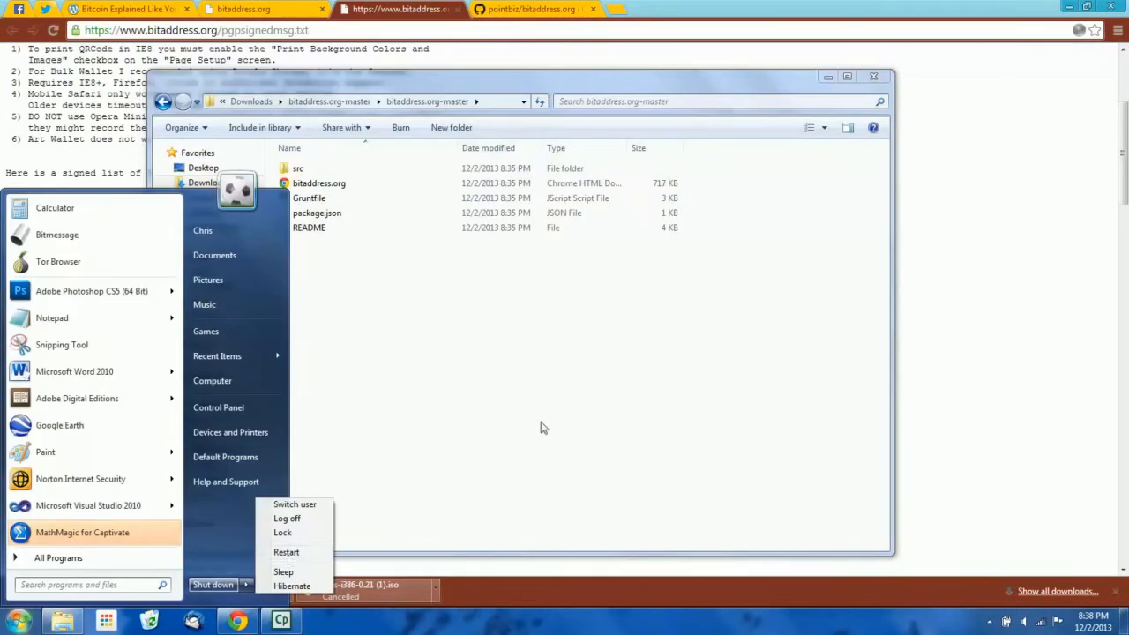
pyautogui.click(542, 427)
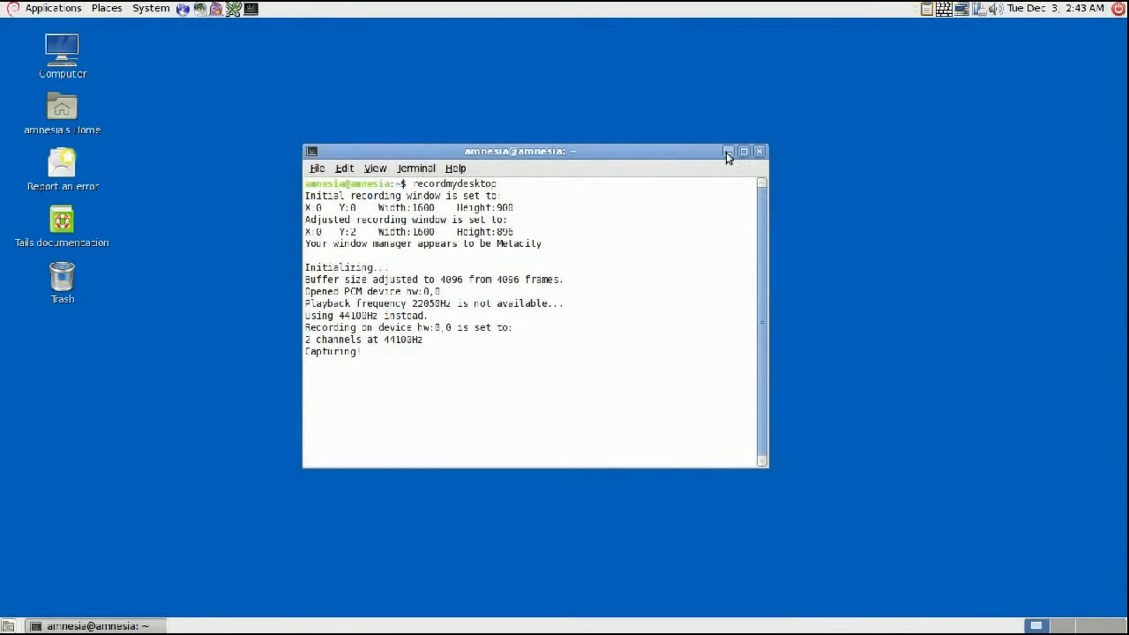
# - Open bitaddress.org.html from the USB STICK through Computer in the Tails file browser
pyautogui.click(727, 152)
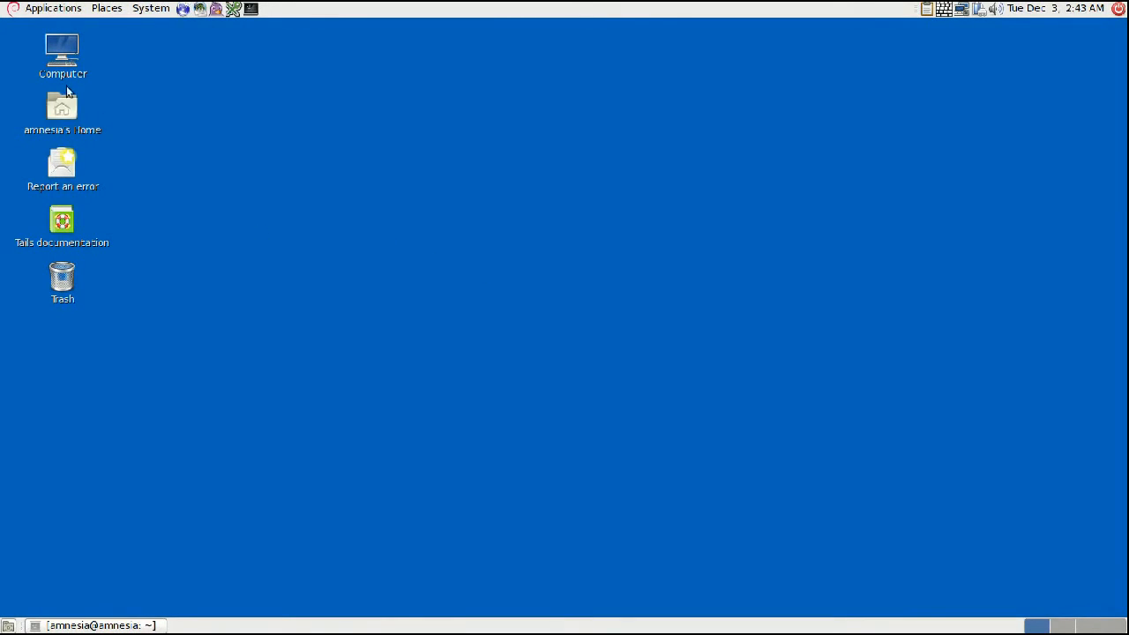
pyautogui.doubleClick(63, 53)
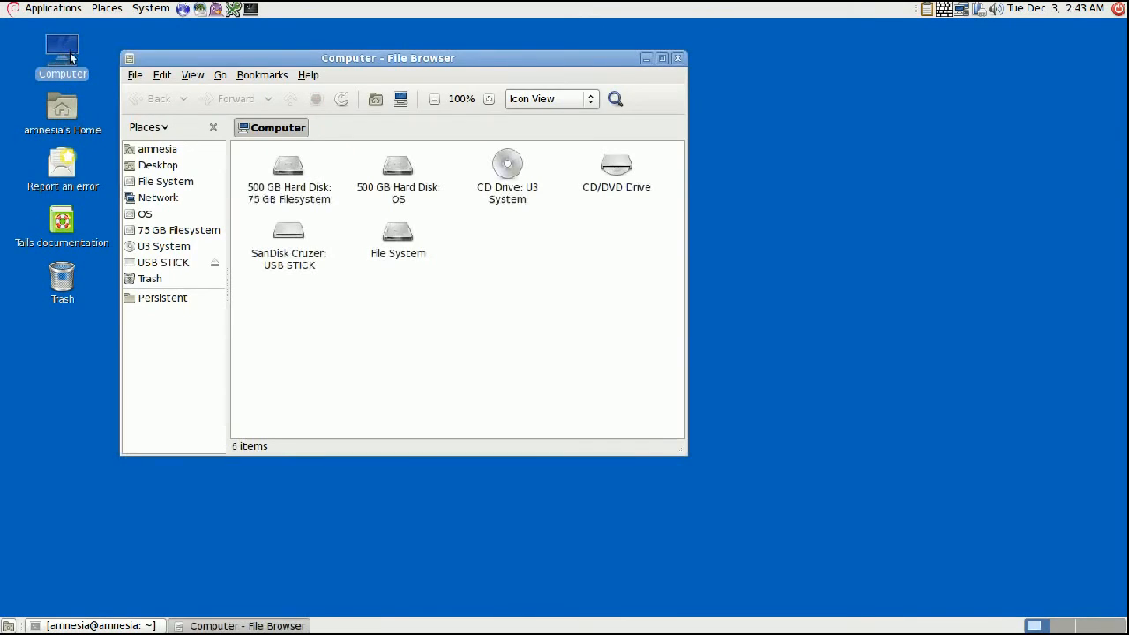
pyautogui.click(168, 263)
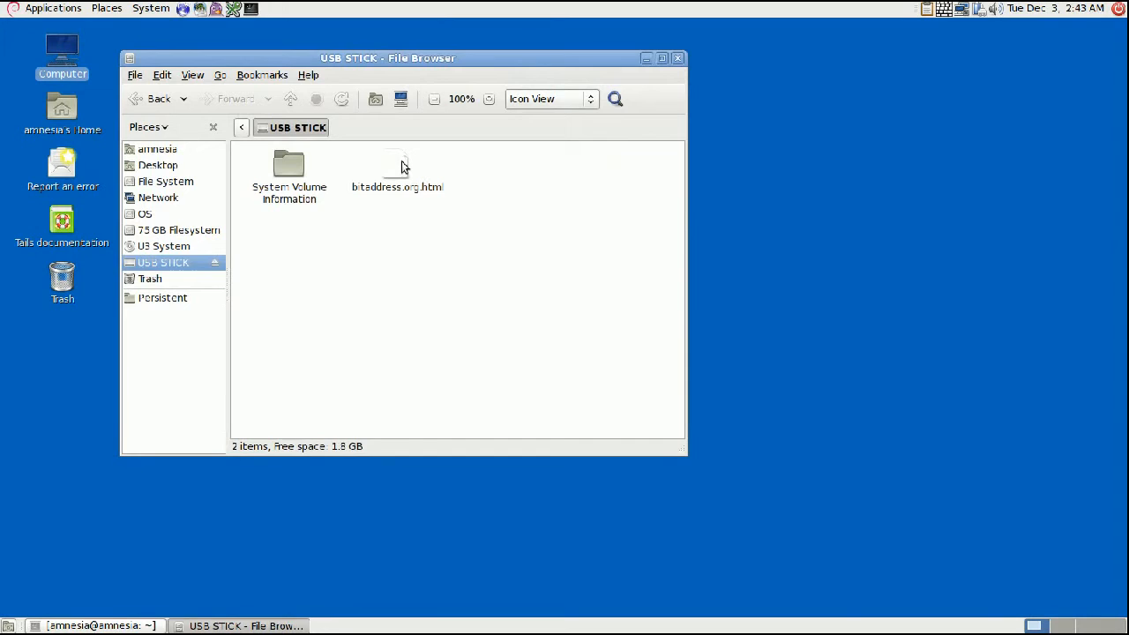
pyautogui.doubleClick(398, 168)
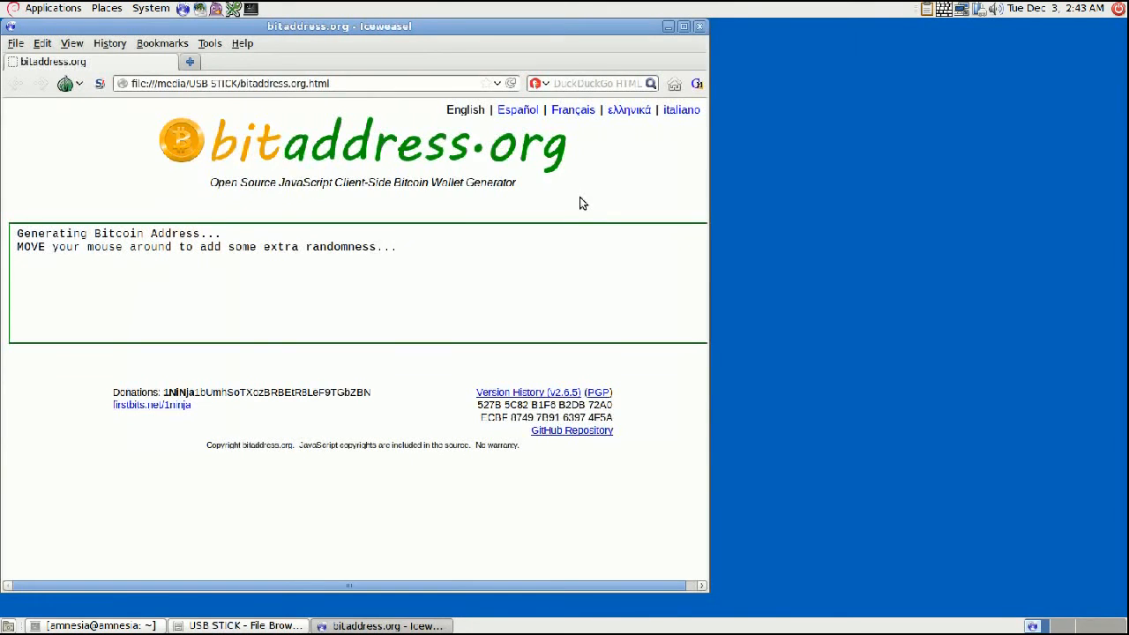
# - Maximize Iceweasel, switch to the Paper Wallet tab, and scroll through the wallets
pyautogui.click(684, 27)
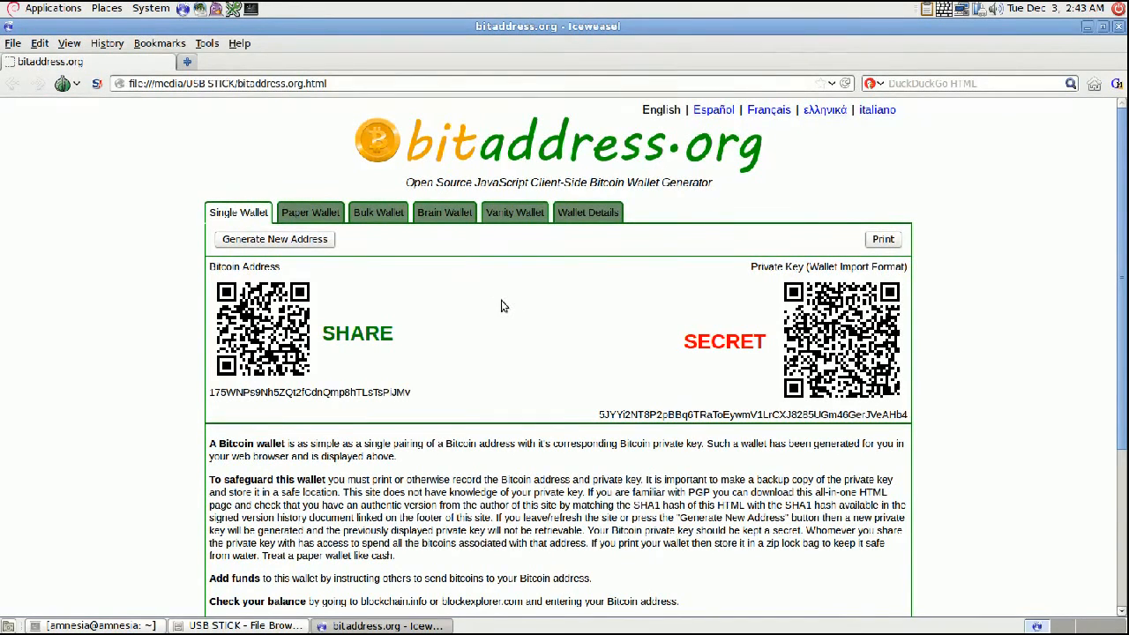
pyautogui.click(298, 217)
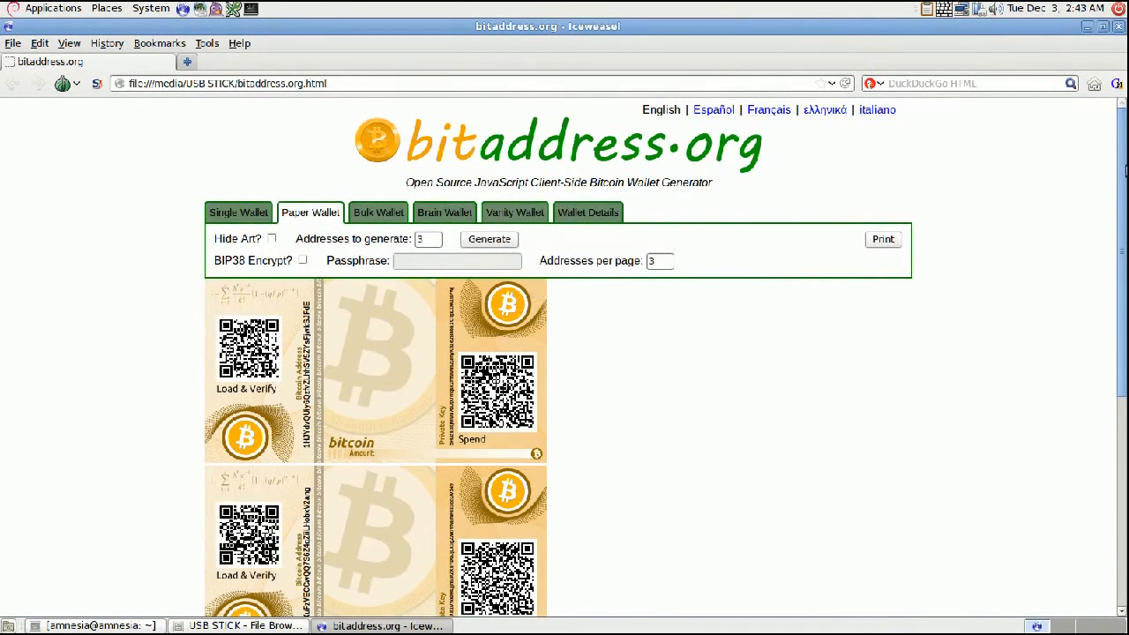
pyautogui.scroll(-3, 1124, 217)
pyautogui.moveTo(1124, 217); pyautogui.dragTo(1121, 321)
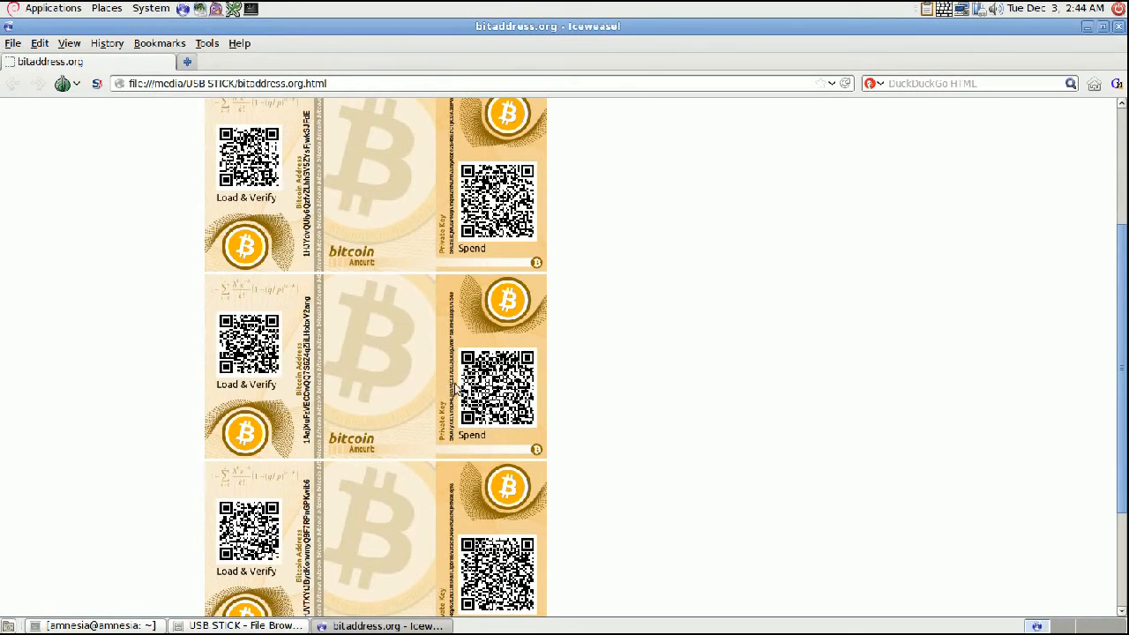
pyautogui.moveTo(1124, 335); pyautogui.dragTo(1125, 220)
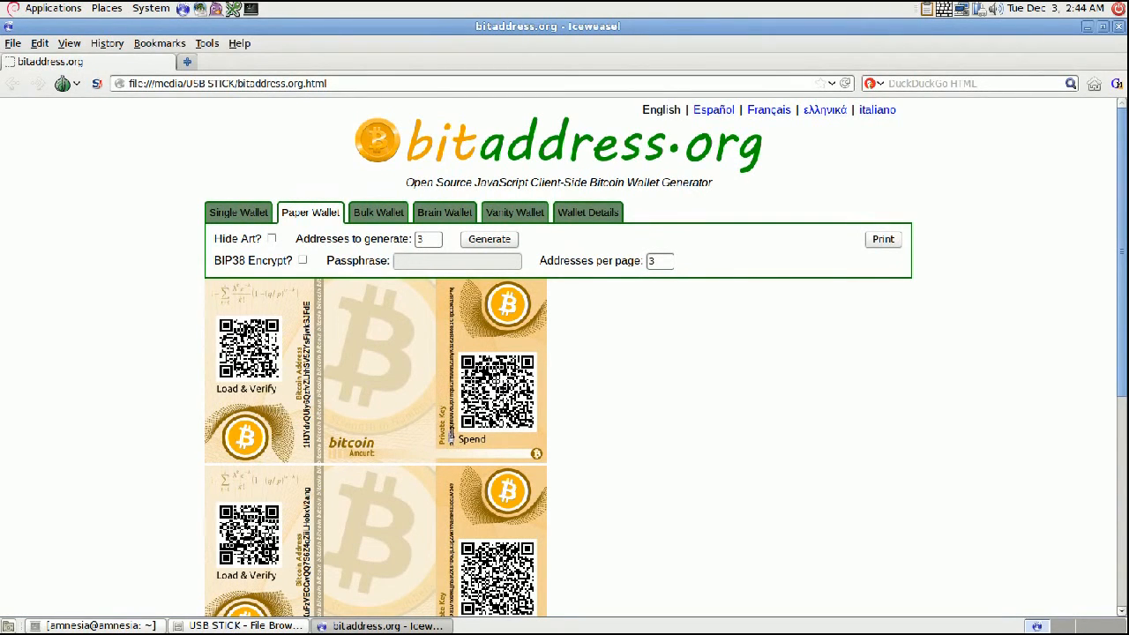
# - Tick BIP38 Encrypt? so the paper wallets will be encrypted
pyautogui.moveTo(451, 435); pyautogui.dragTo(452, 289)
pyautogui.click(429, 311)
pyautogui.click(302, 261)
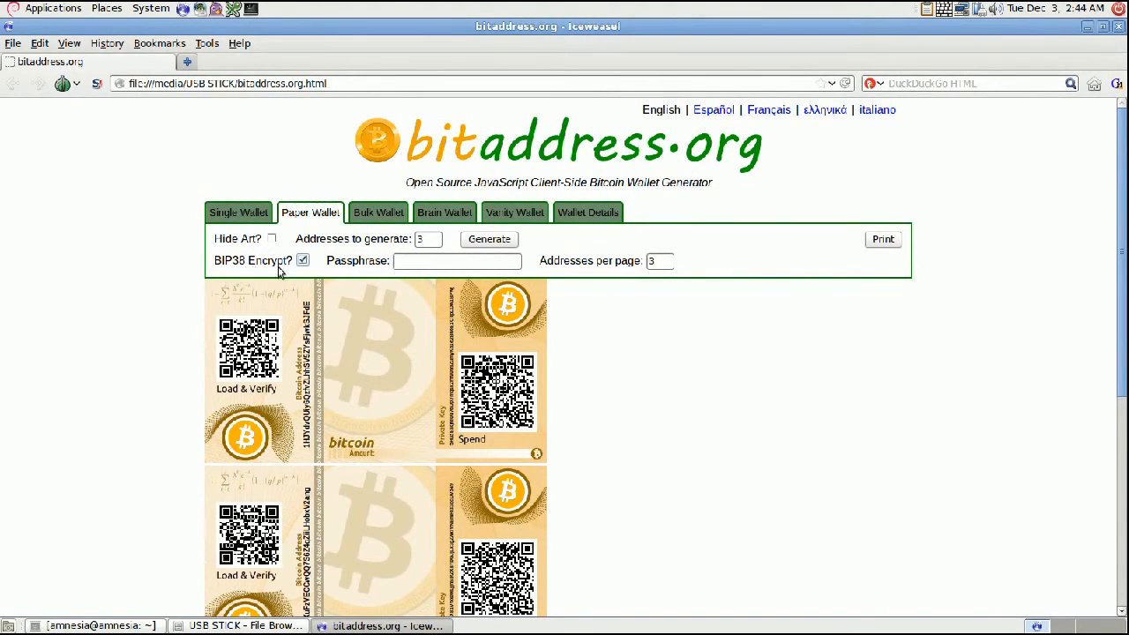
# - Enter the BIP38 encryption passphrase and select the Addresses to generate value
pyautogui.click(492, 263)
pyautogui.write('correct horse battery staple')
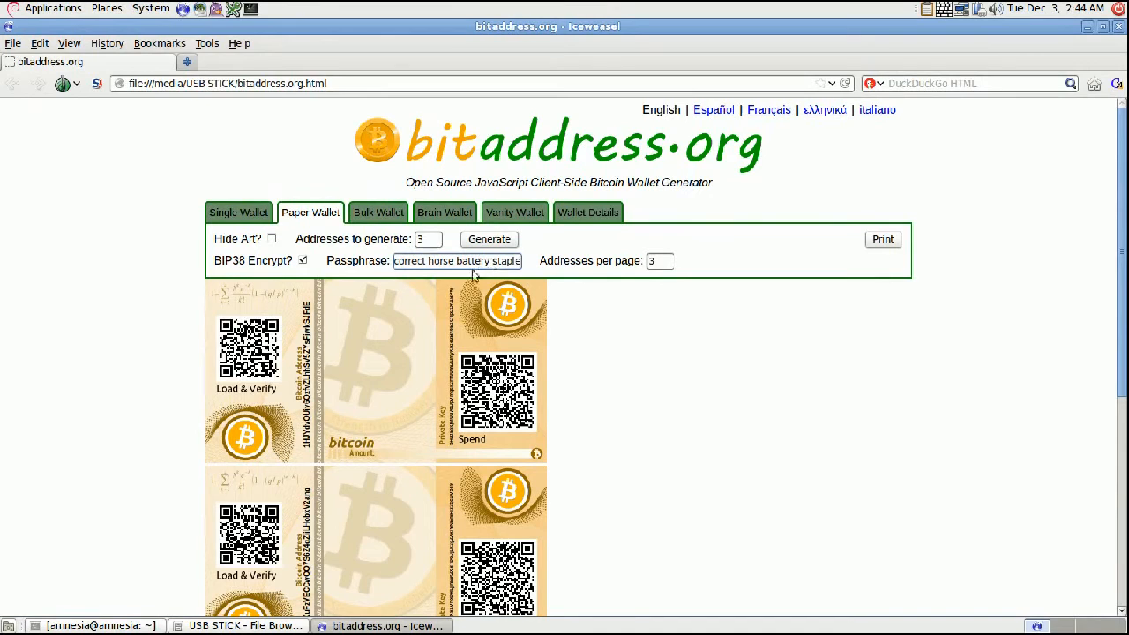
pyautogui.doubleClick(429, 243)
# - Generate 10 BIP38-encrypted paper wallets and scroll to review them
pyautogui.write('10')
pyautogui.click(504, 245)
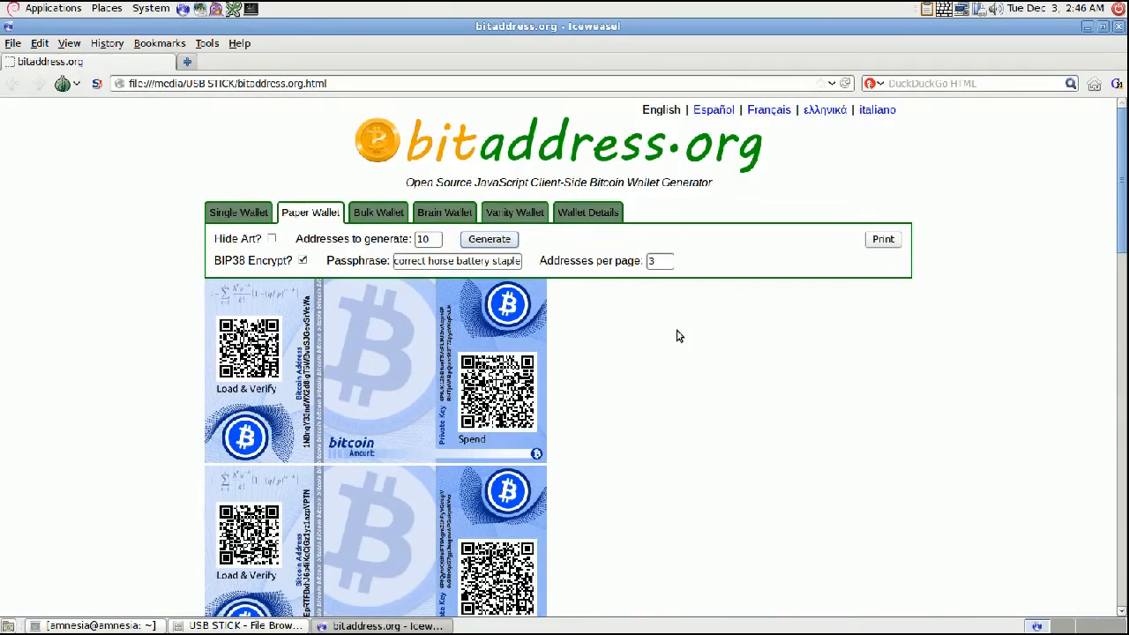
pyautogui.moveTo(1124, 159)
pyautogui.mouseDown()
pyautogui.moveTo(1122, 330)
pyautogui.moveTo(1122, 150)
pyautogui.mouseUp()
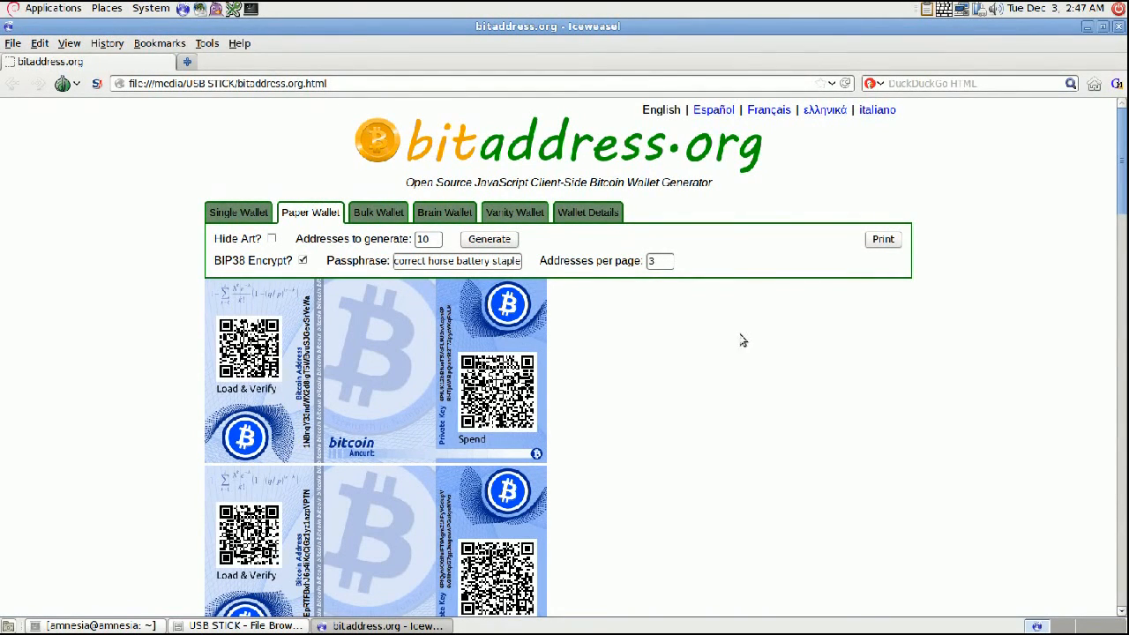
# - Print the paper wallets to a file named paperwallets.pdf saved in the USB STICK folder
pyautogui.click(889, 239)
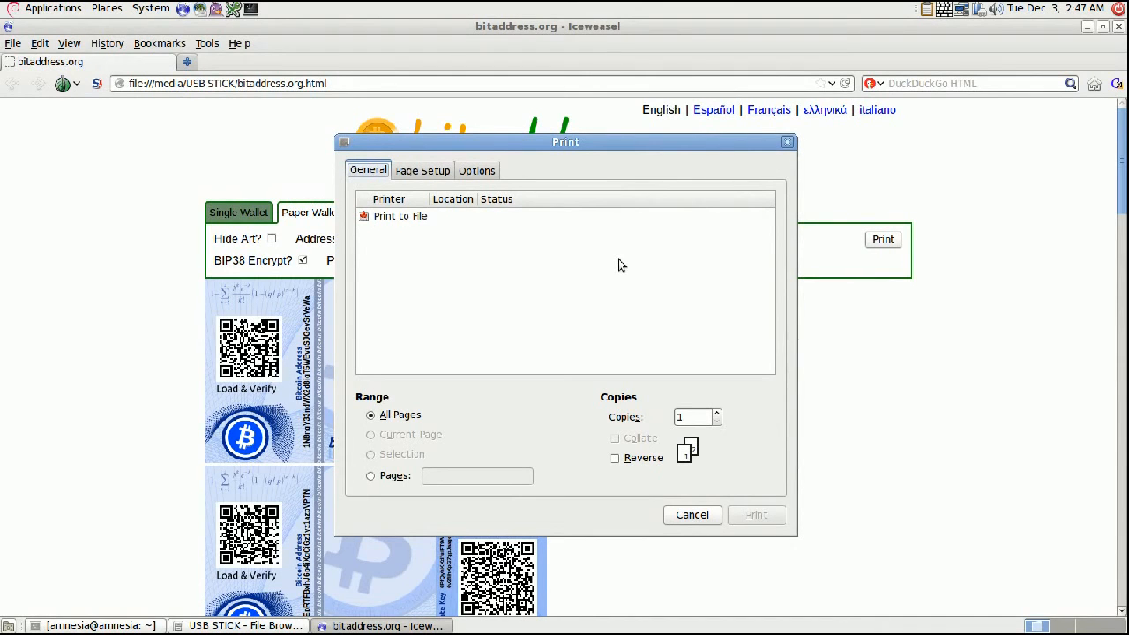
pyautogui.click(418, 223)
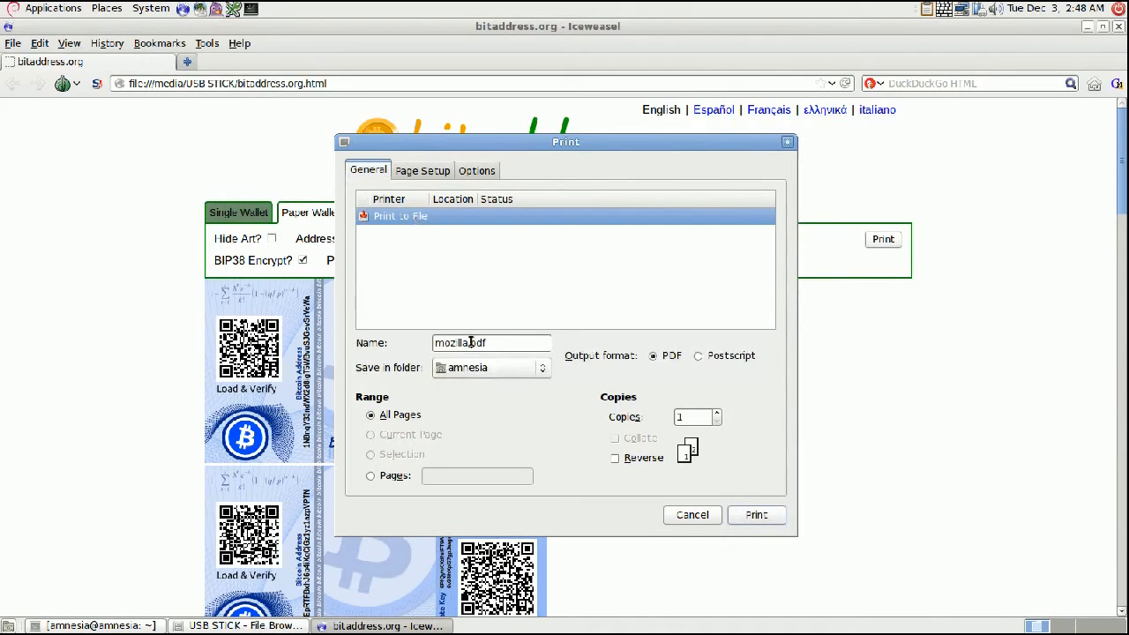
pyautogui.moveTo(471, 342); pyautogui.dragTo(407, 343)
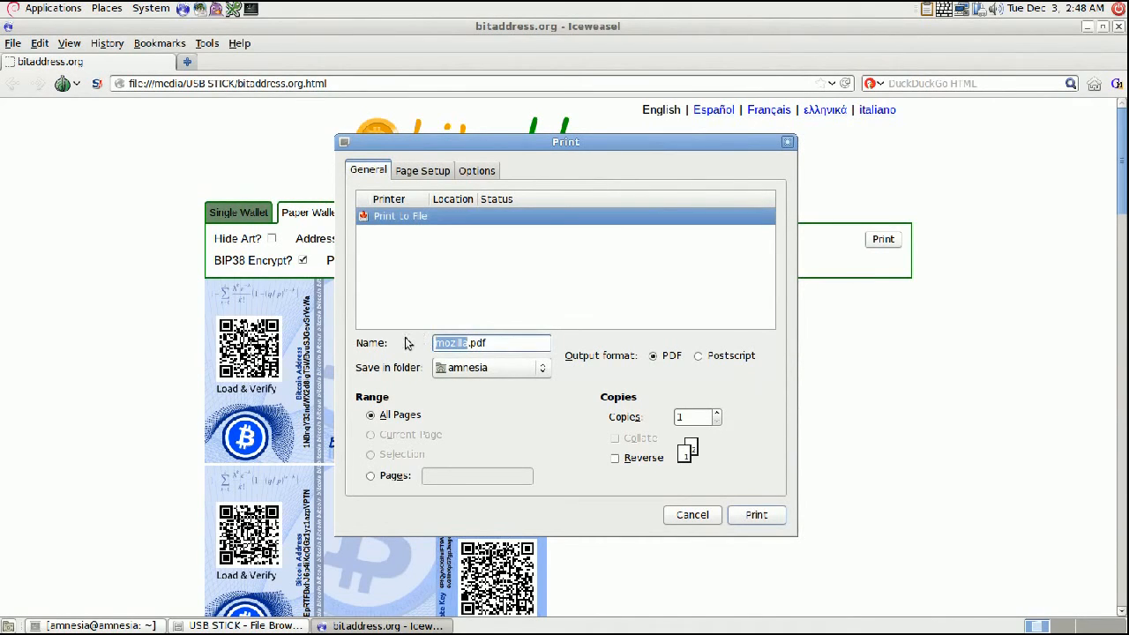
pyautogui.write('paperwallets')
pyautogui.click(503, 368)
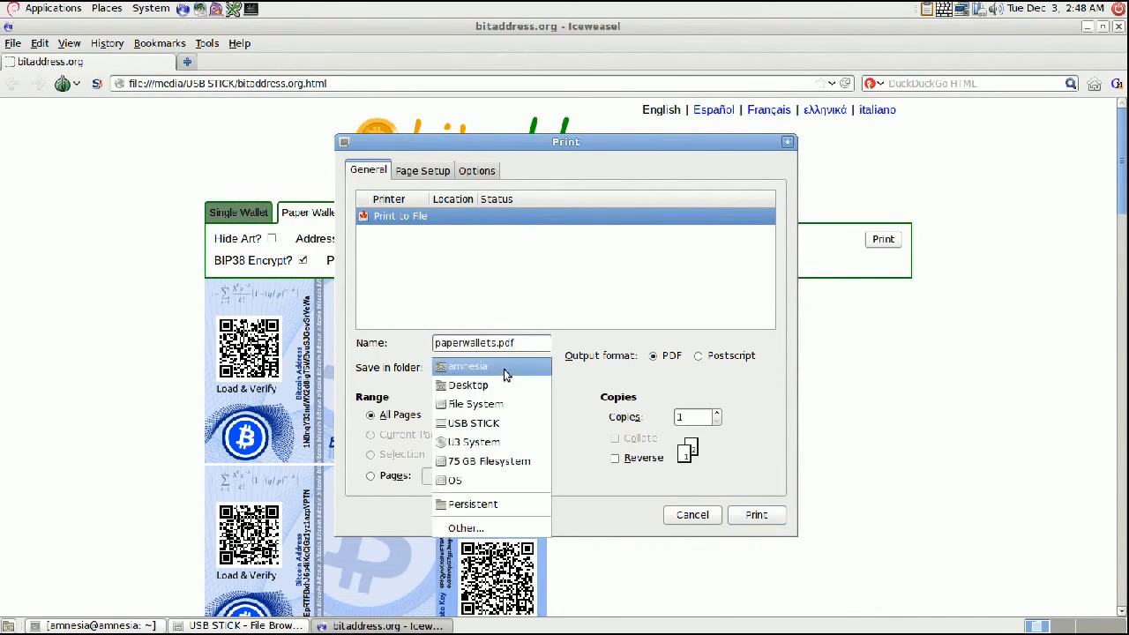
pyautogui.click(488, 424)
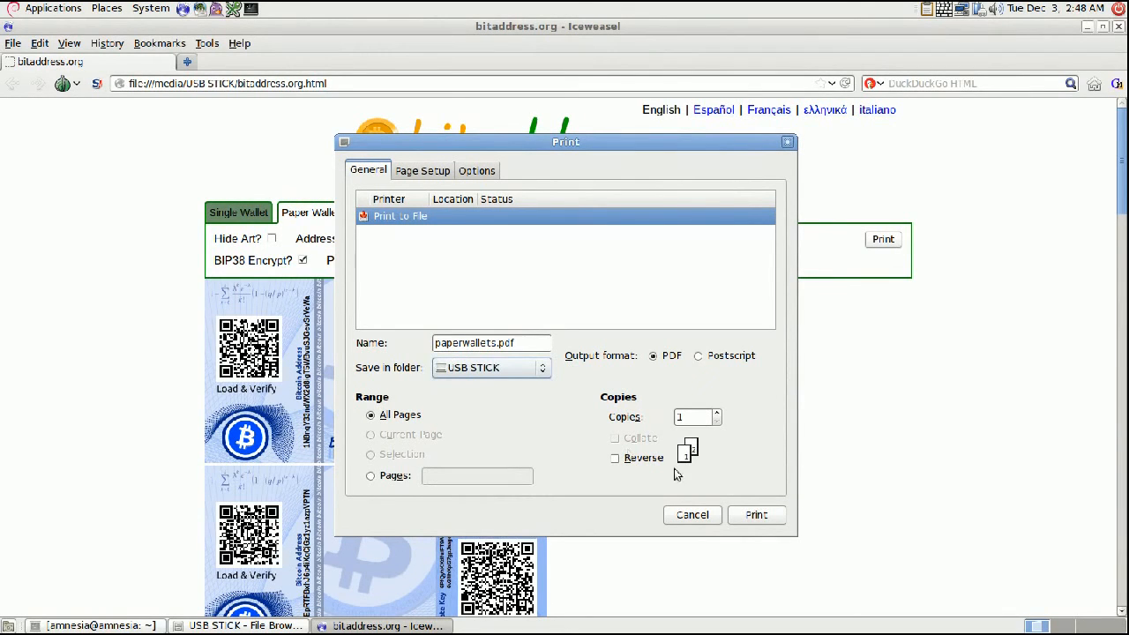
pyautogui.click(756, 514)
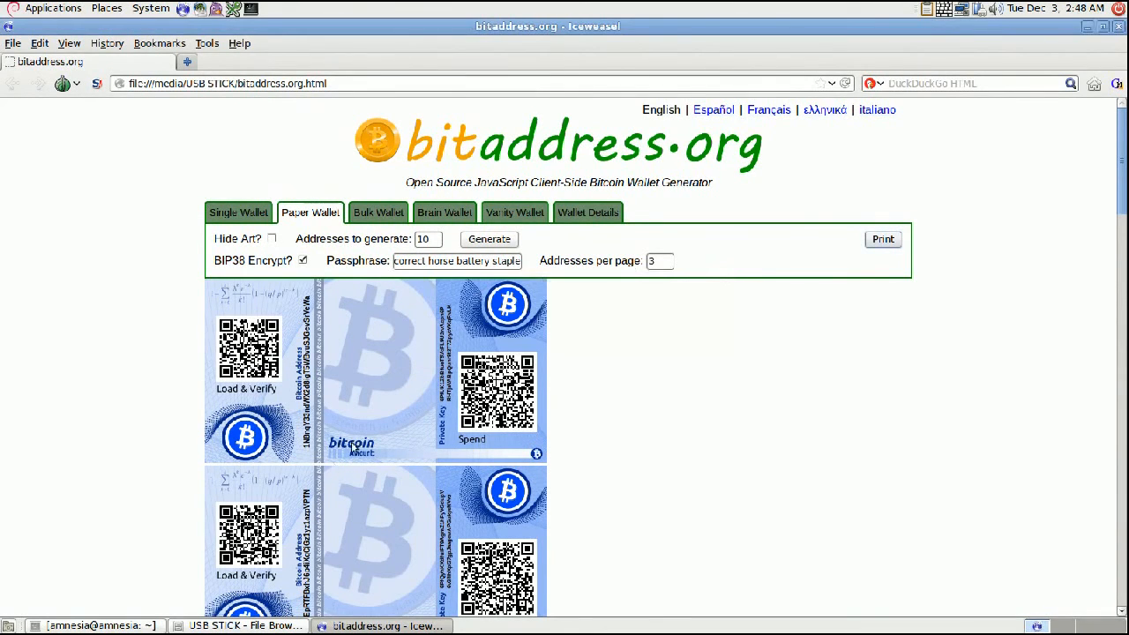
# - Close Iceweasel and open paperwallets.pdf from the USB STICK to check the wallets
pyautogui.click(1118, 26)
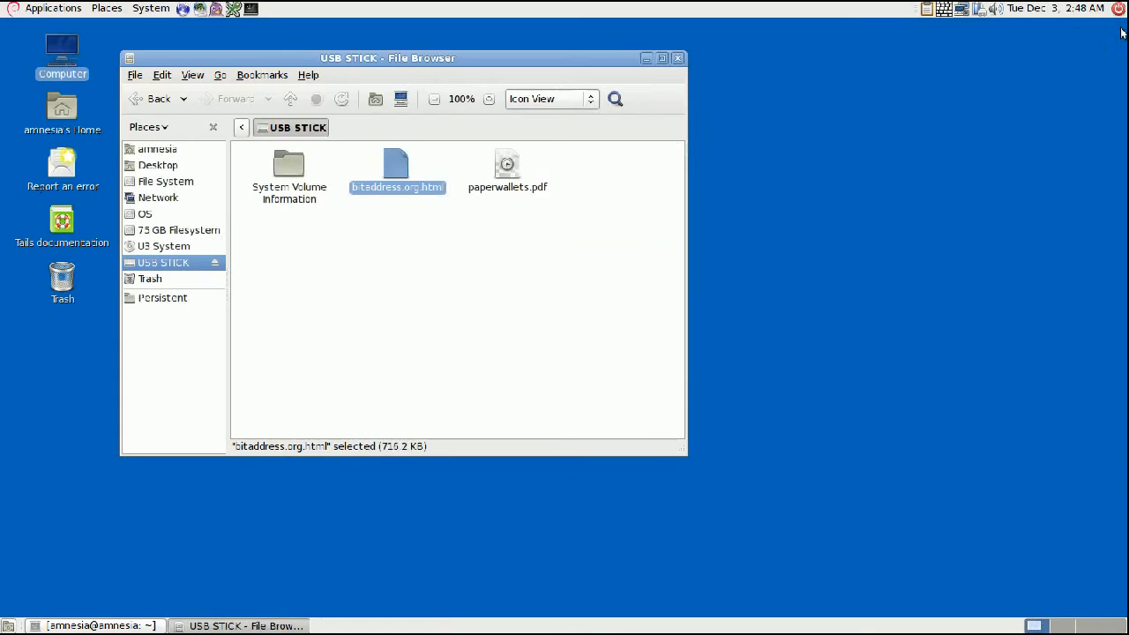
pyautogui.click(515, 256)
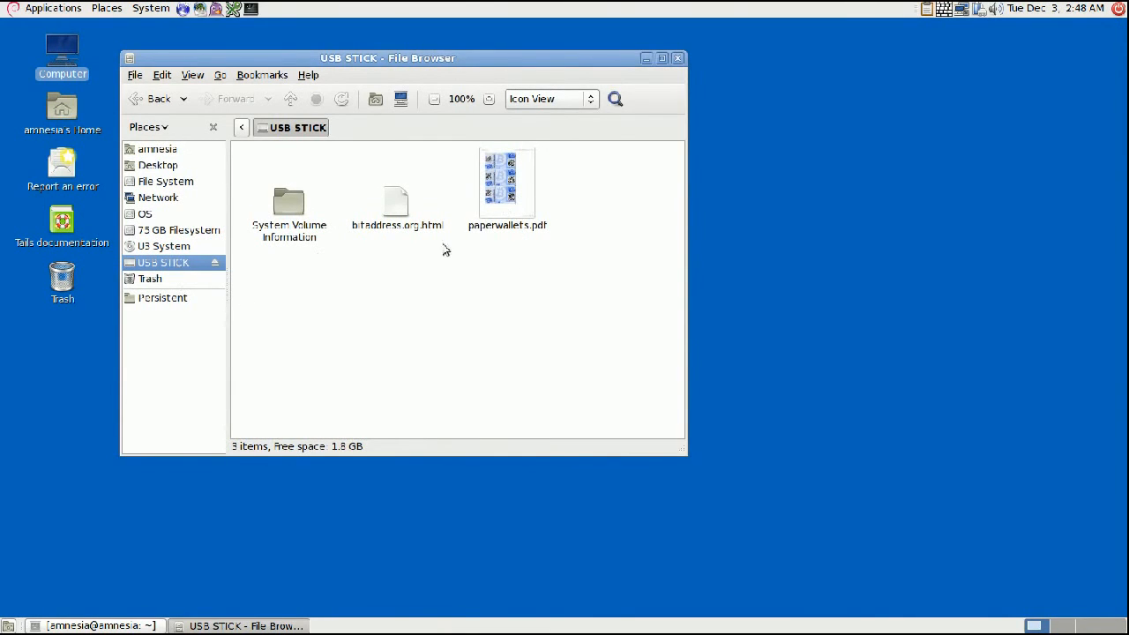
pyautogui.doubleClick(498, 210)
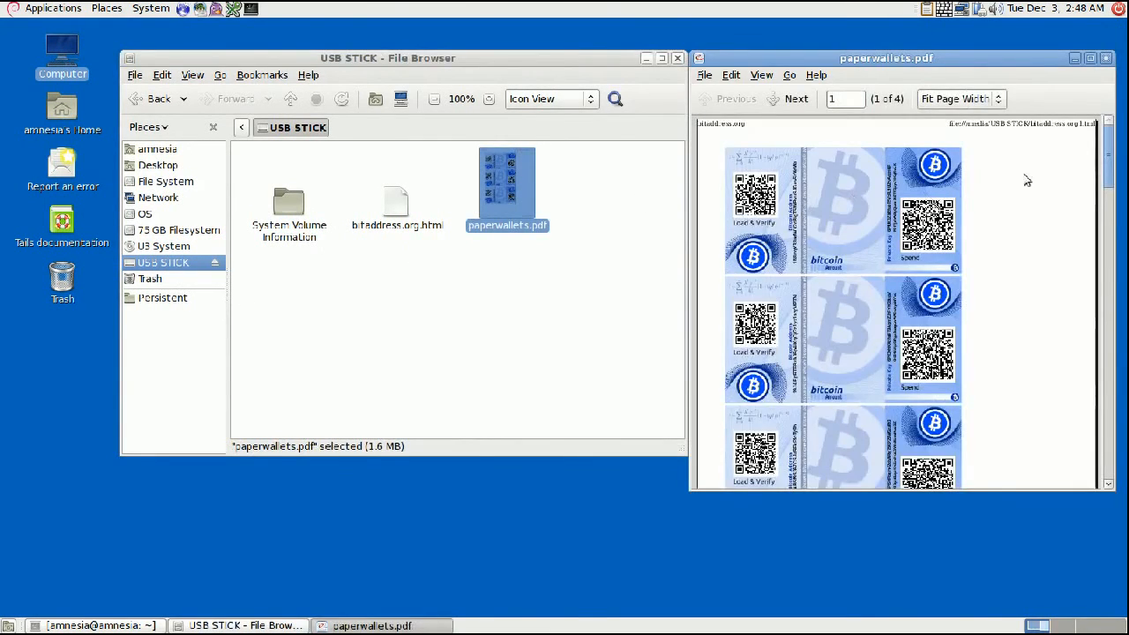
pyautogui.moveTo(1112, 159)
pyautogui.mouseDown()
pyautogui.moveTo(1105, 249)
pyautogui.moveTo(1099, 149)
pyautogui.mouseUp()
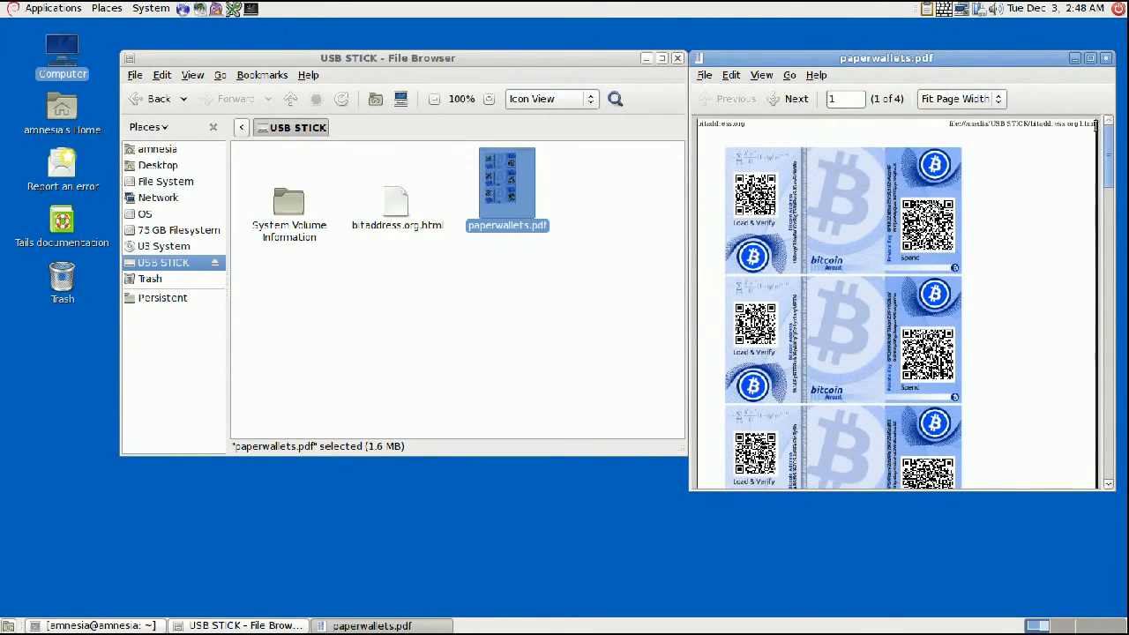
# - Close the PDF preview and bring up the Tails shutdown options
pyautogui.click(1105, 58)
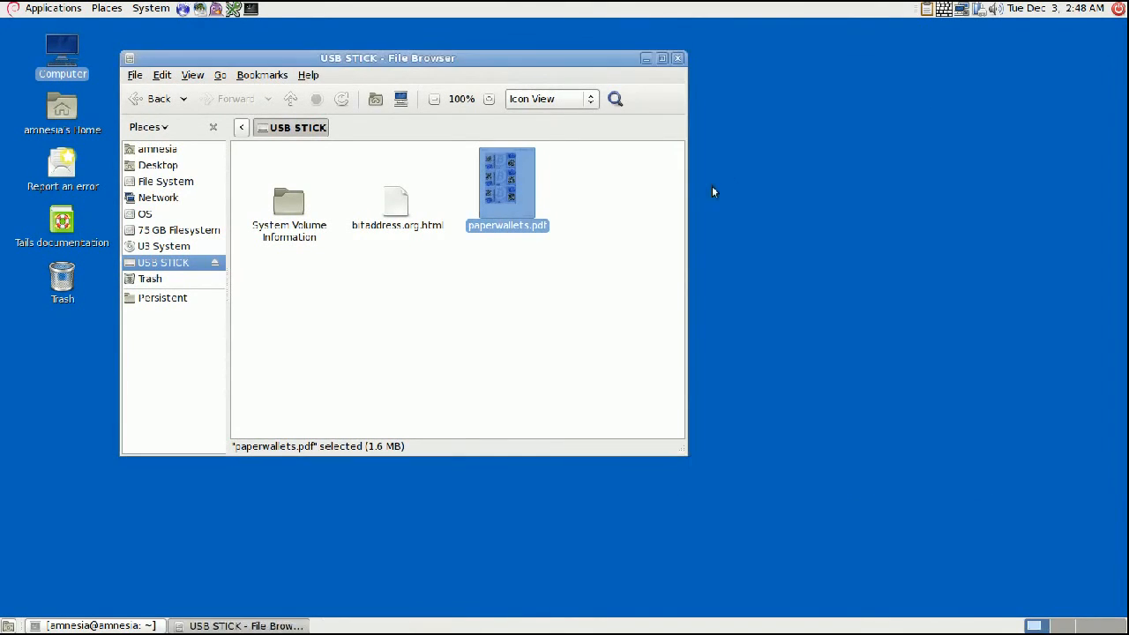
pyautogui.click(644, 207)
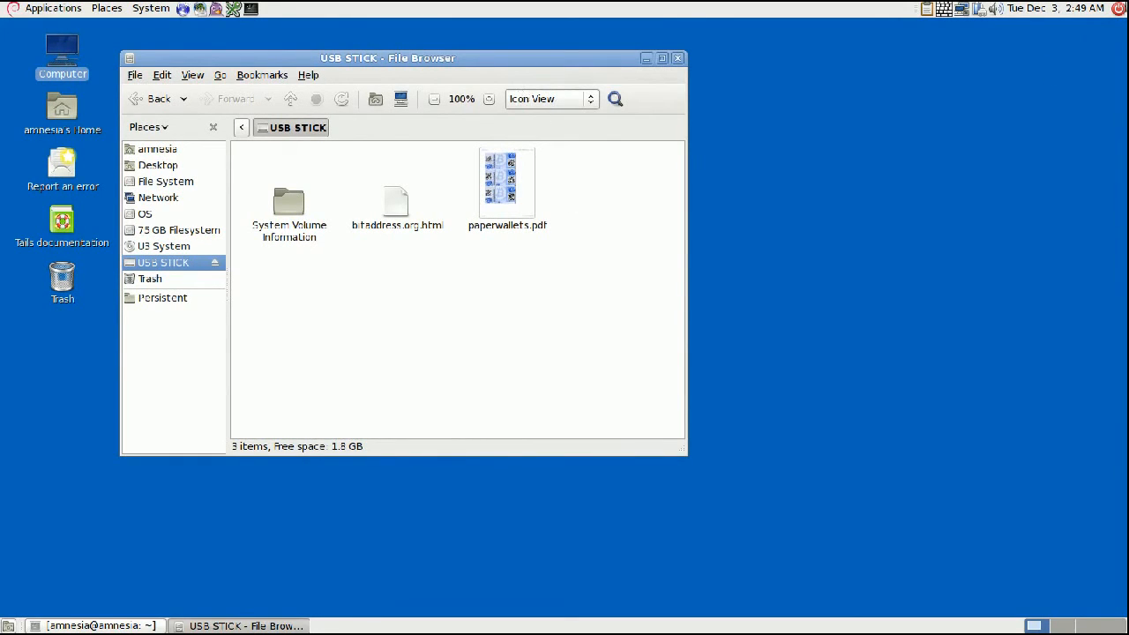
pyautogui.click(1118, 9)
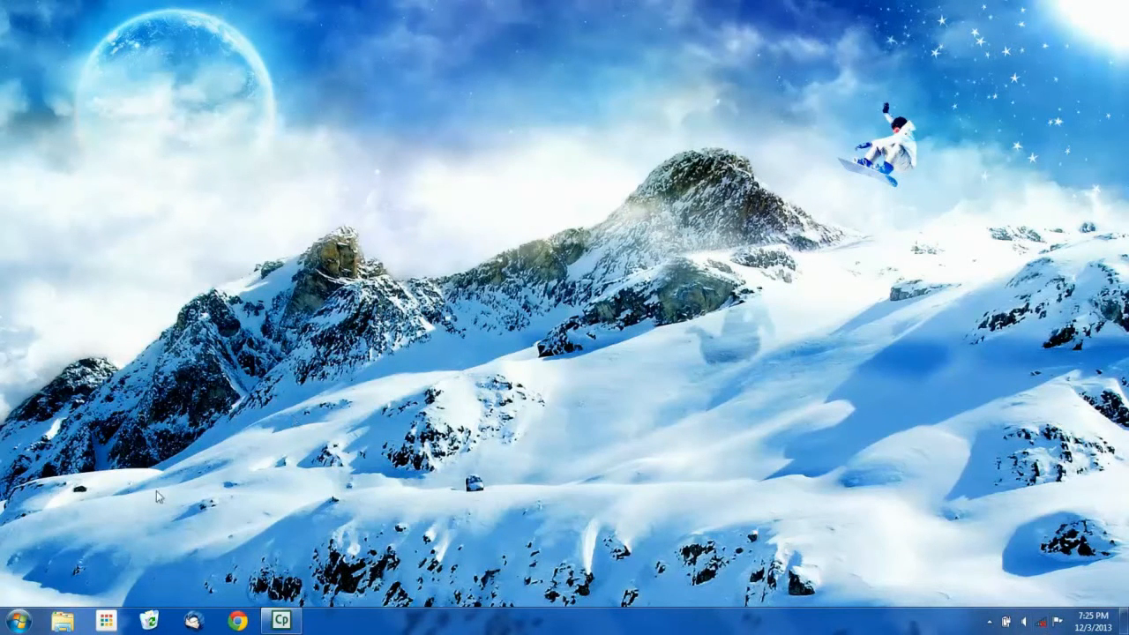
# - Open paperwallets.pdf from USB STICK (G:) in Adobe Reader via Windows Explorer
pyautogui.click(63, 621)
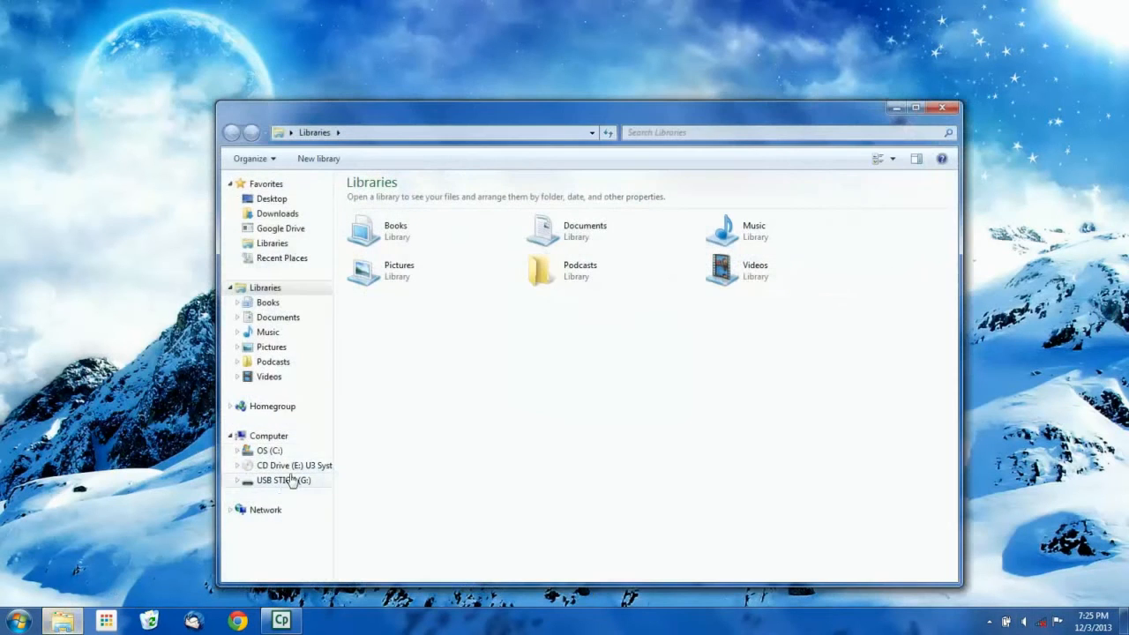
pyautogui.click(288, 483)
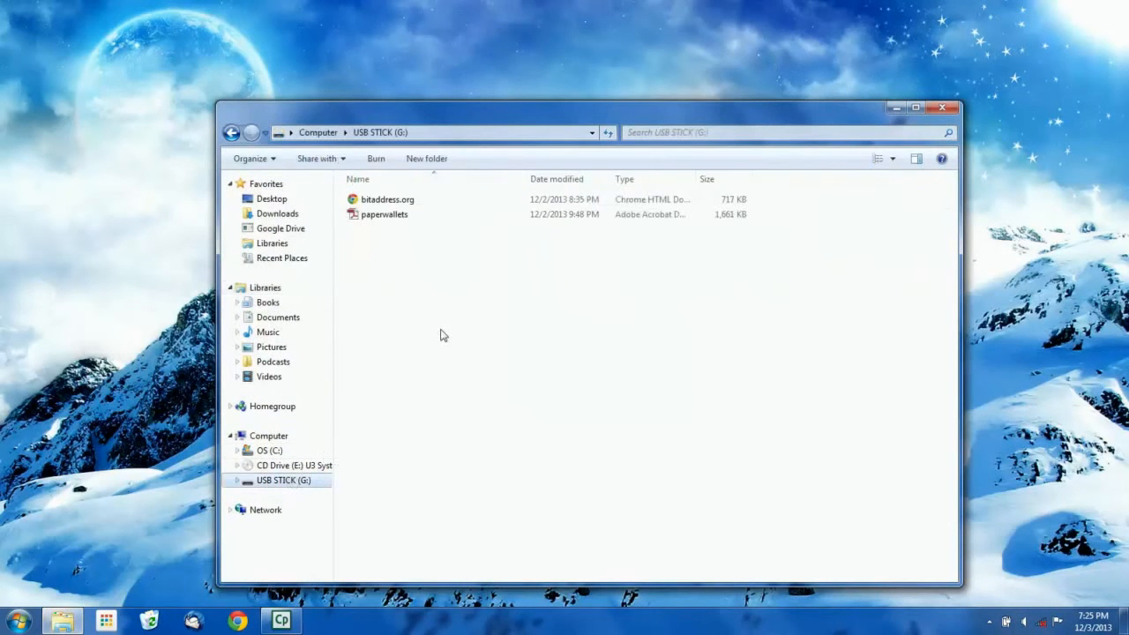
pyautogui.click(400, 216)
pyautogui.doubleClick(399, 216)
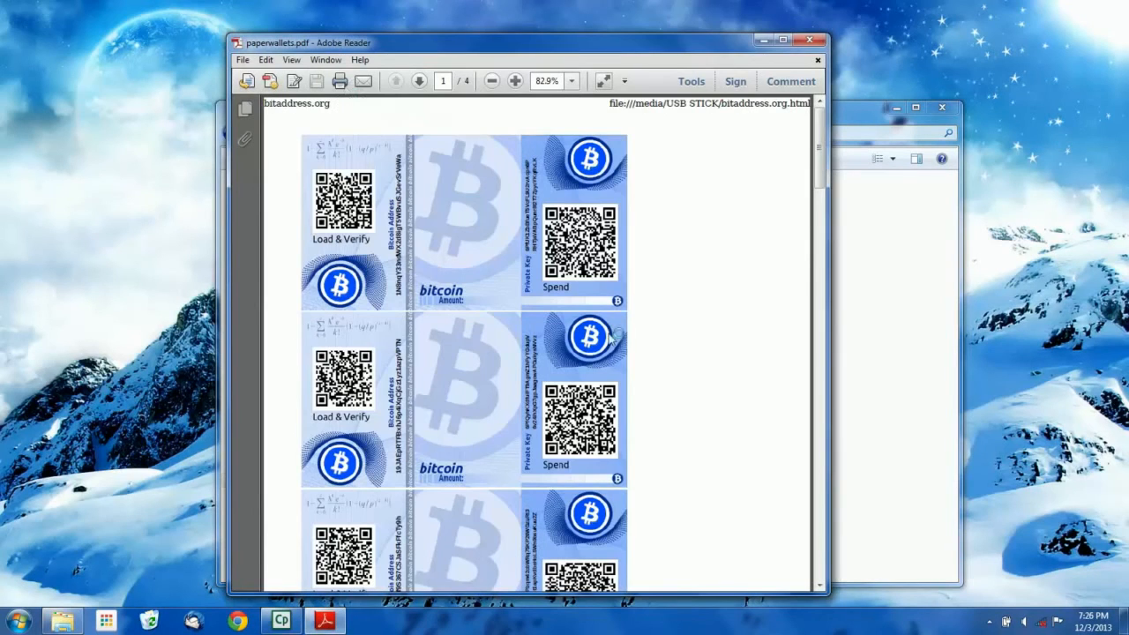
# - Review the print settings without printing, then select the vertical Bitcoin address text
pyautogui.hotkey('ctrl', 'p')
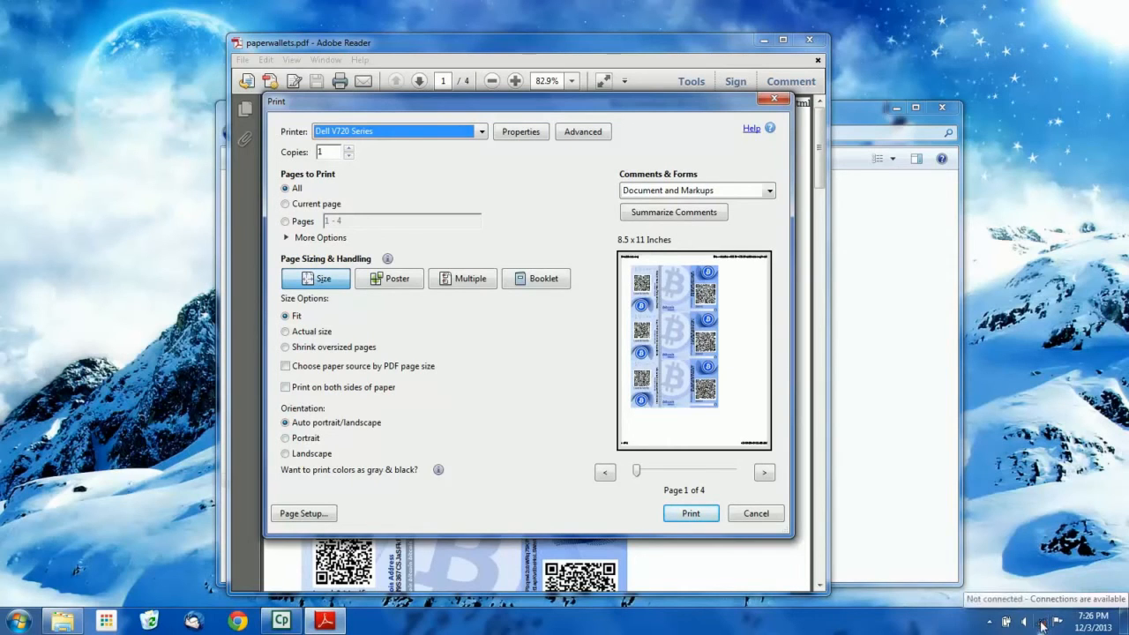
pyautogui.click(757, 514)
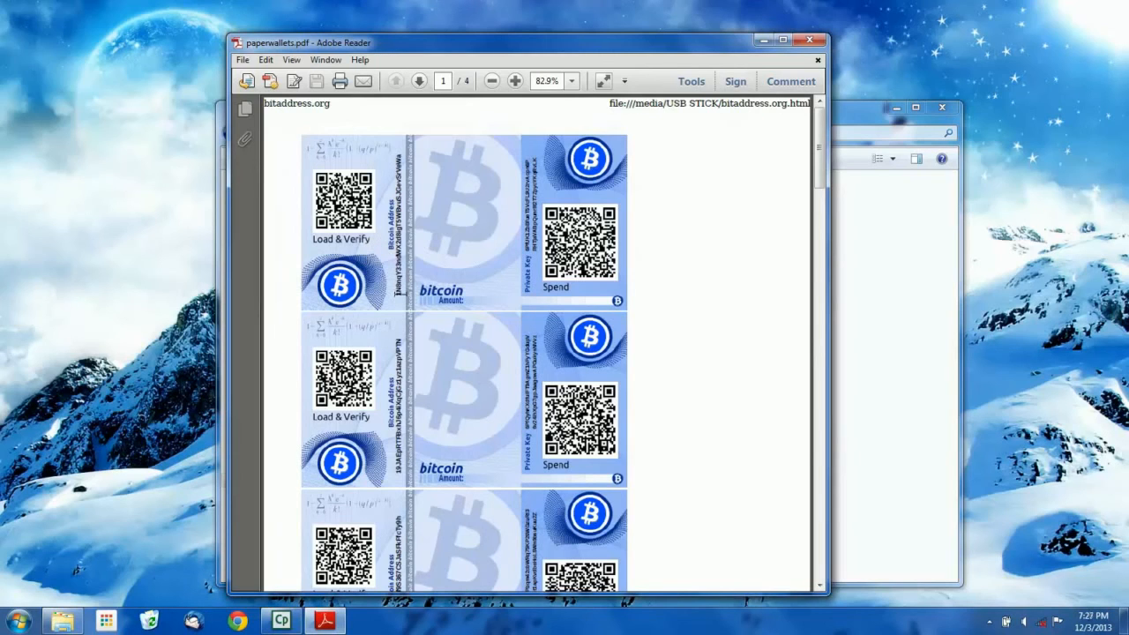
pyautogui.moveTo(397, 294); pyautogui.dragTo(401, 159)
# - Dismiss the untagged-document prompt, clear the selection, and close paperwallets.pdf
pyautogui.click(728, 439)
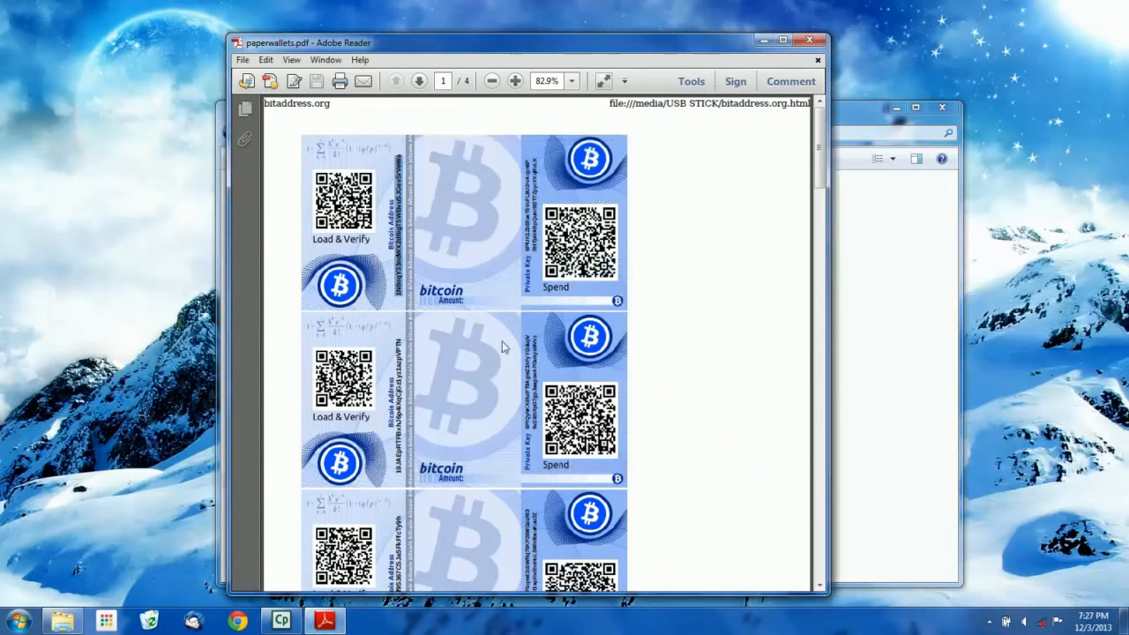
pyautogui.click(389, 196)
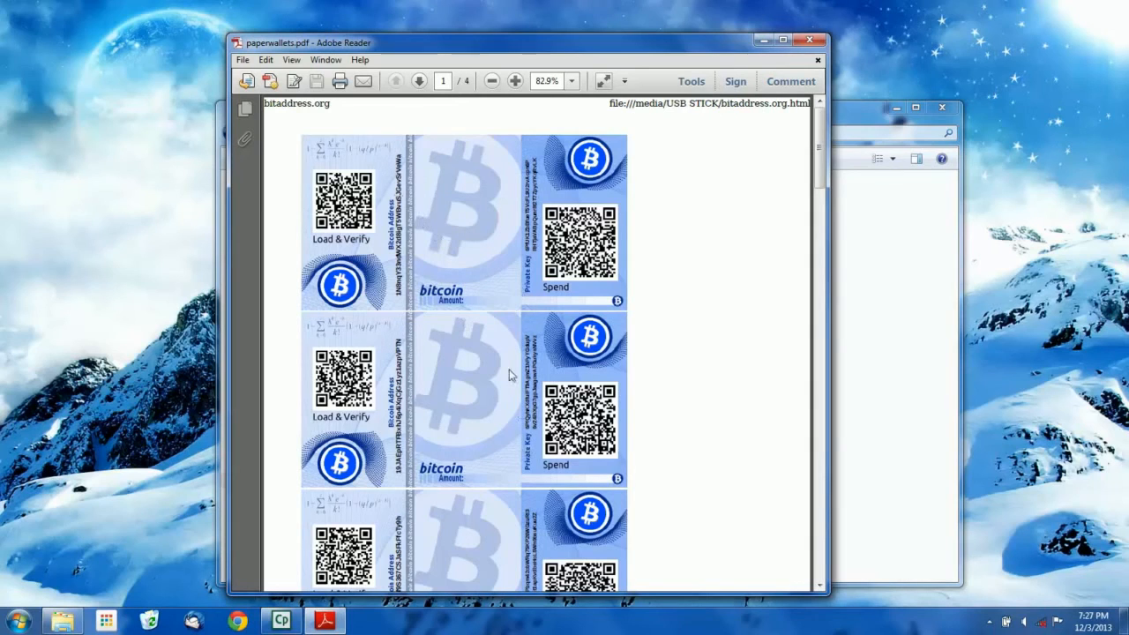
pyautogui.click(808, 39)
# - Reopen paperwallets.pdf from USB STICK (G:) and close it again
pyautogui.click(522, 253)
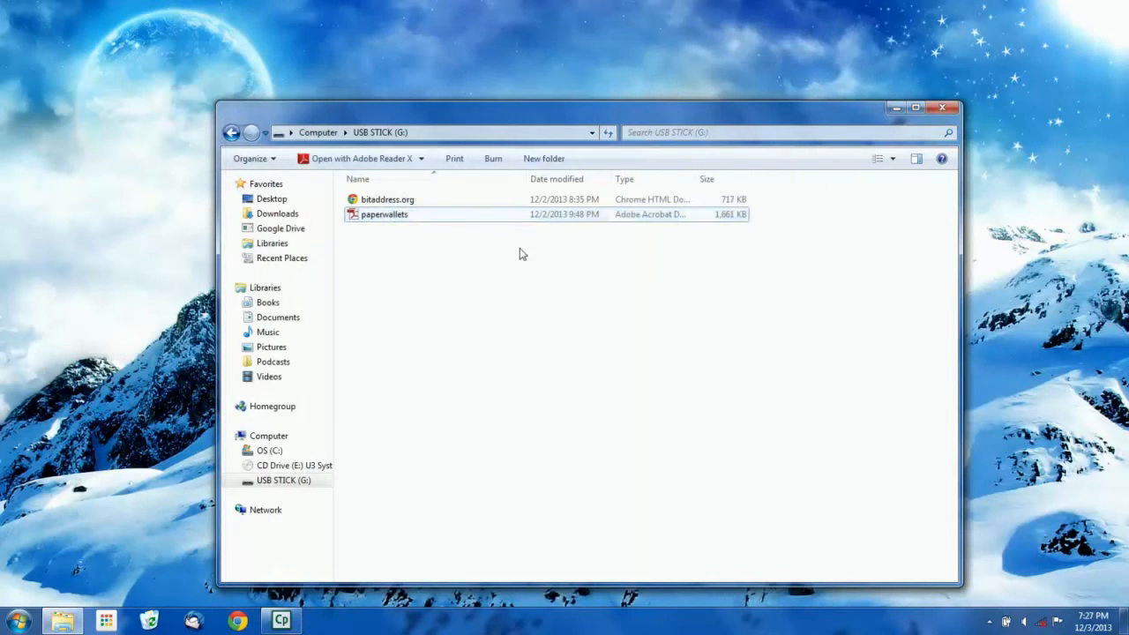
pyautogui.click(390, 217)
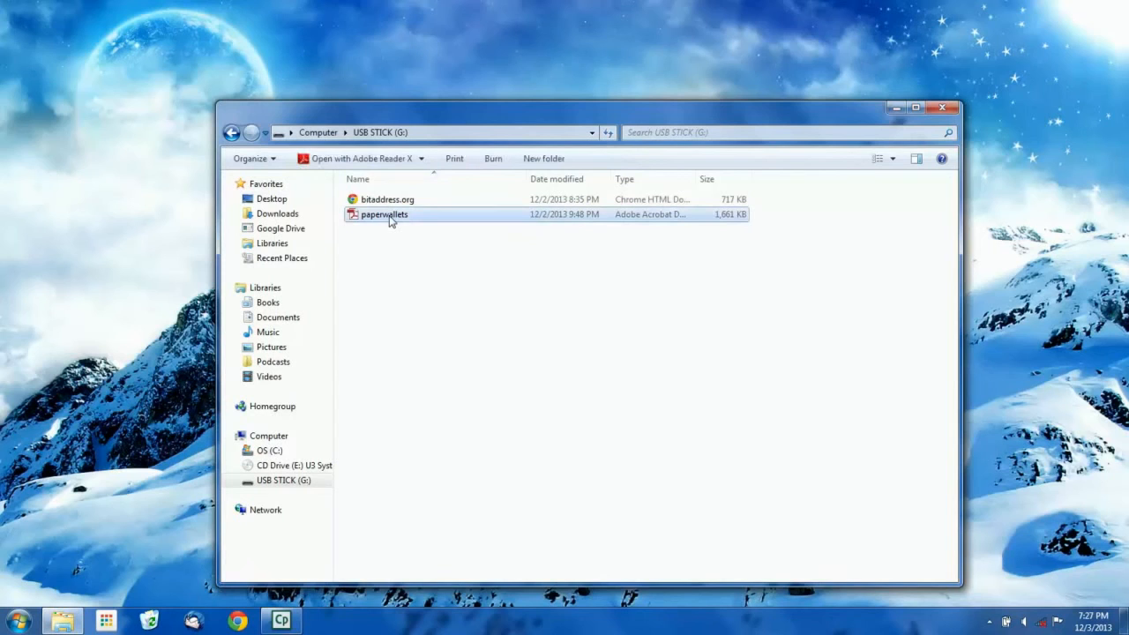
pyautogui.click(383, 373)
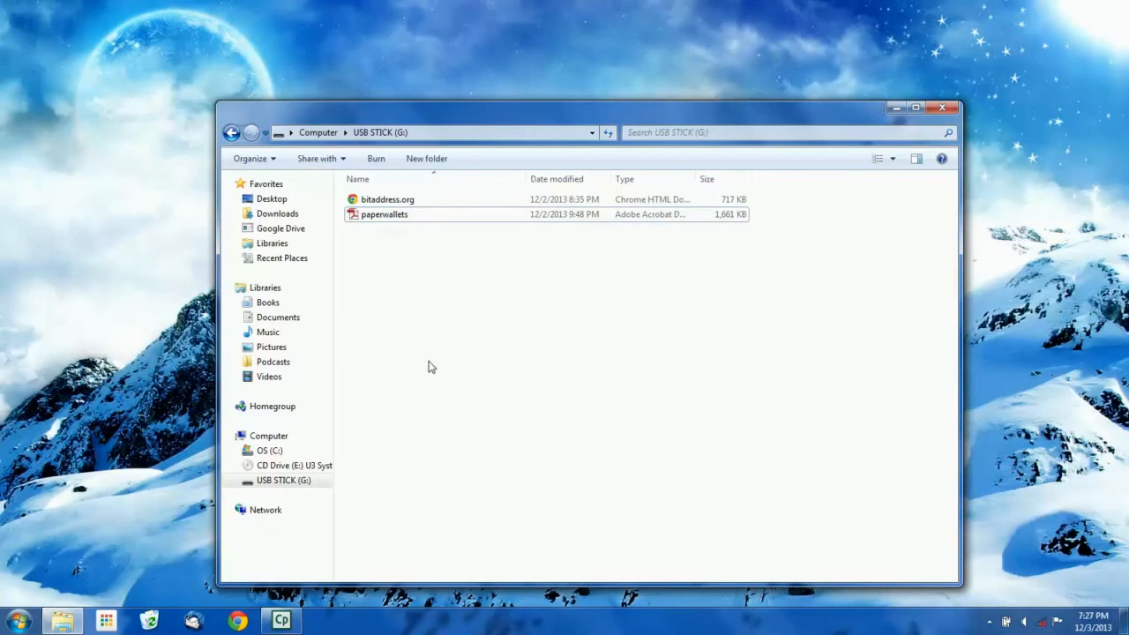
pyautogui.doubleClick(389, 216)
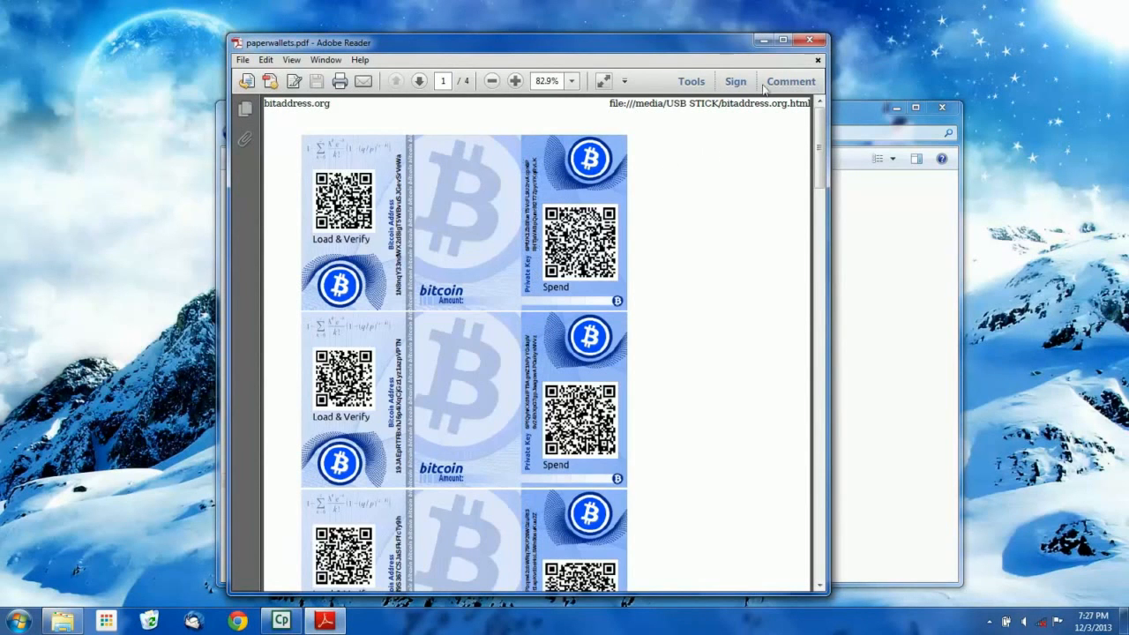
pyautogui.click(808, 39)
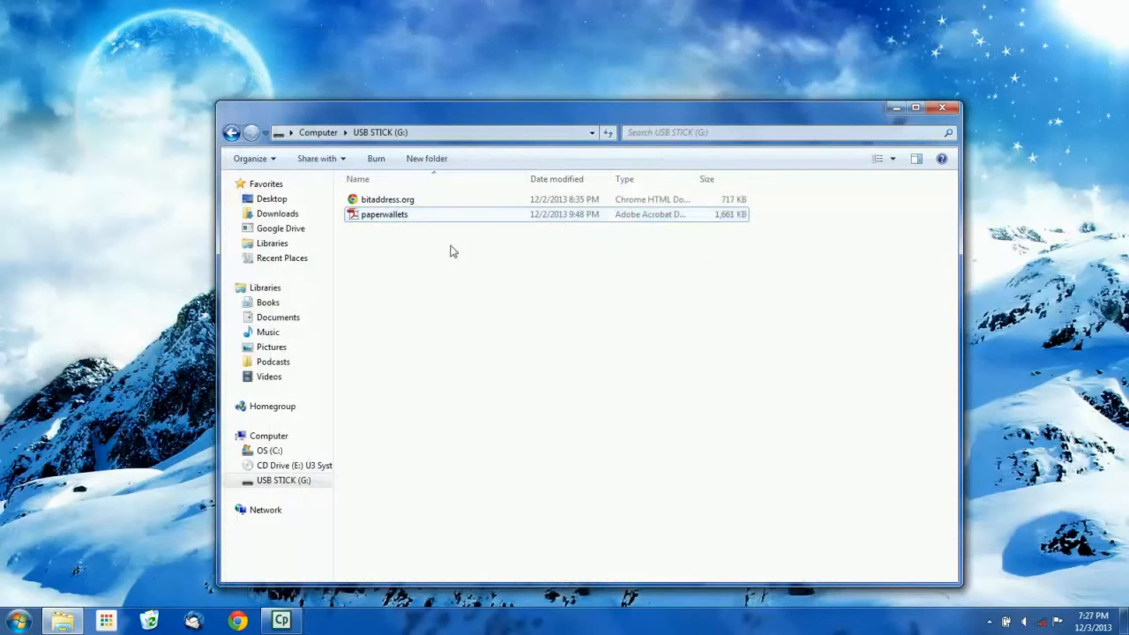
# - Open paperwallets.pdf once more, close it, and leave no file selected
pyautogui.click(383, 217)
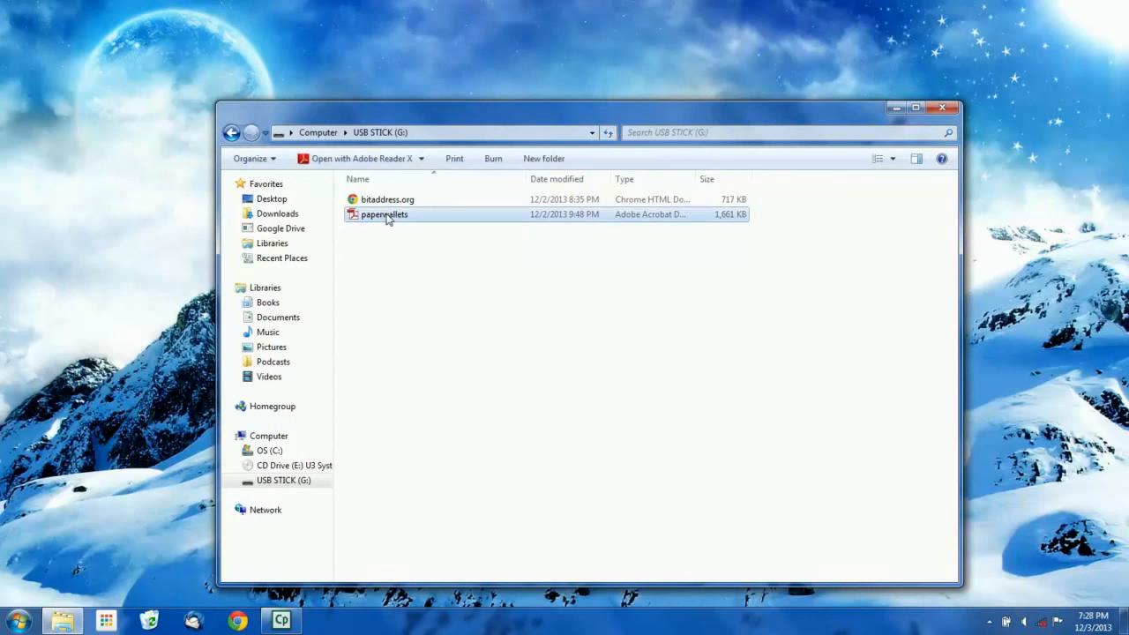
pyautogui.click(399, 290)
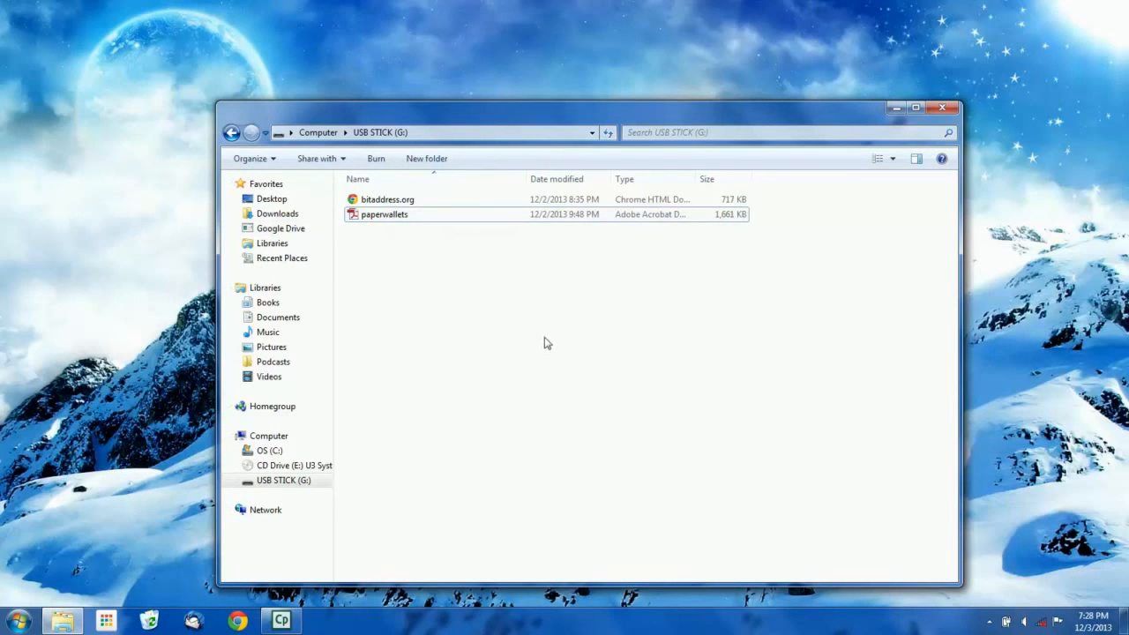
pyautogui.click(379, 218)
pyautogui.moveTo(379, 219); pyautogui.dragTo(577, 362)
pyautogui.click(578, 364)
pyautogui.doubleClick(381, 217)
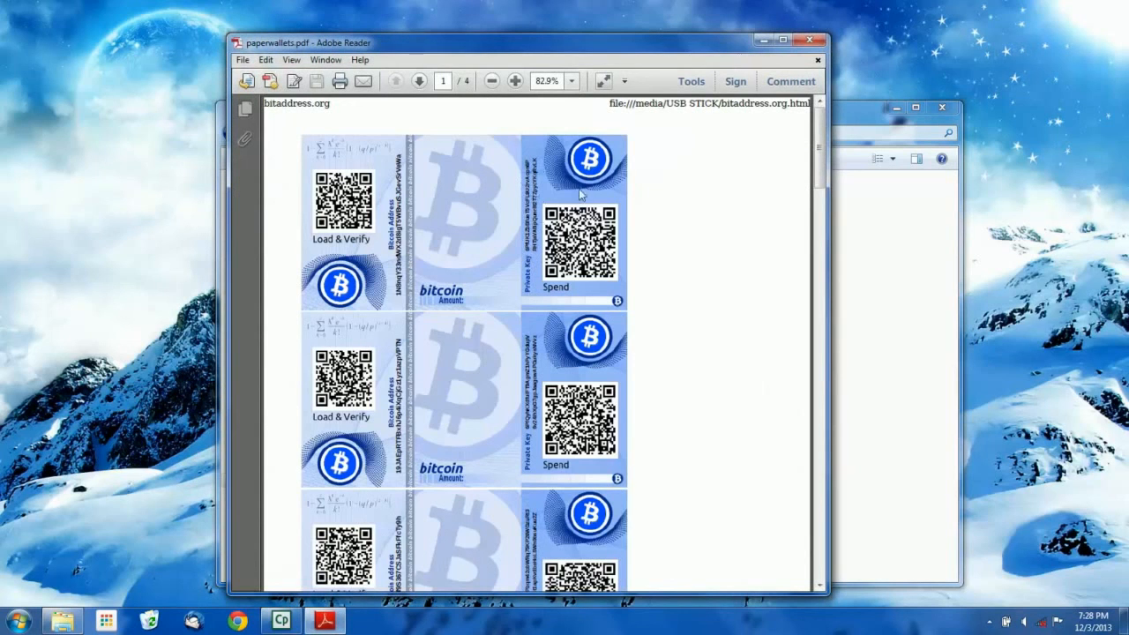
pyautogui.click(810, 39)
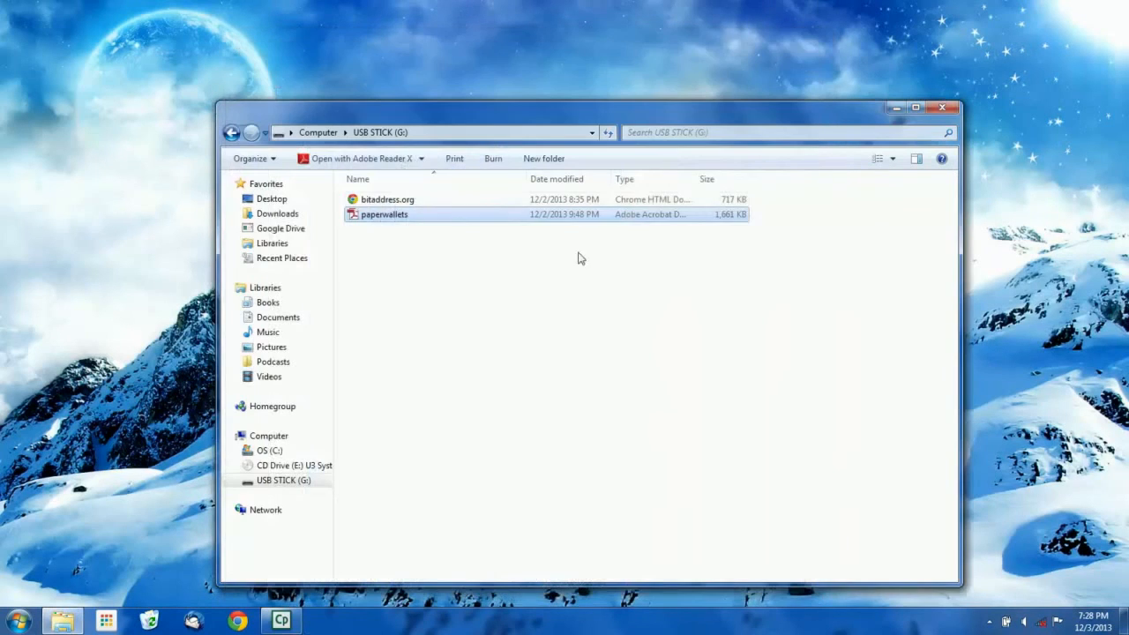
pyautogui.click(543, 366)
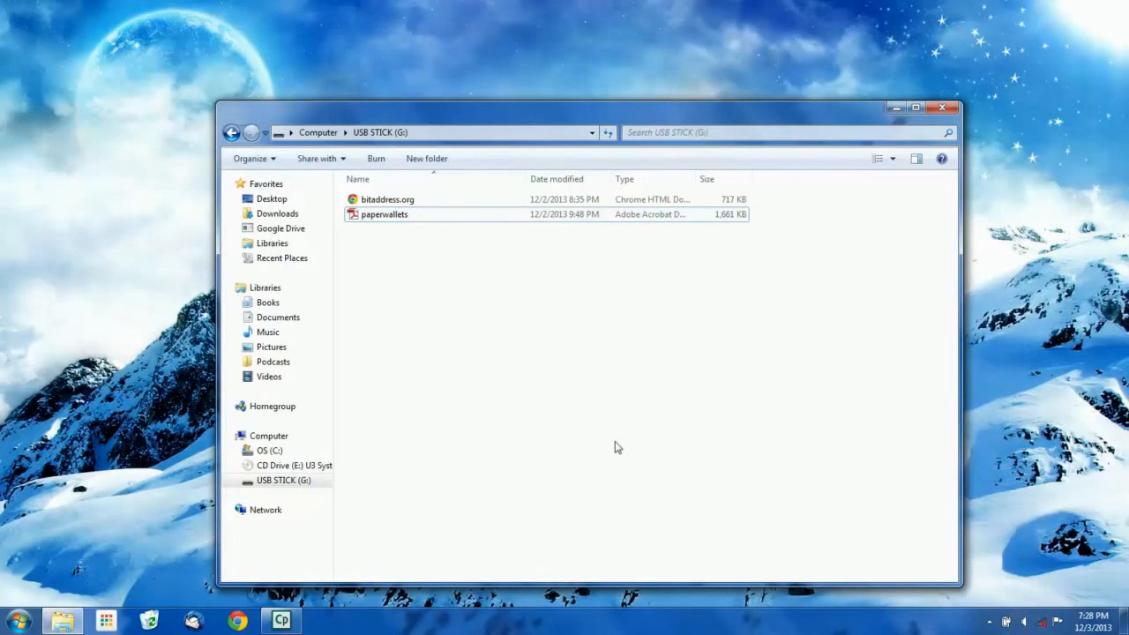
# - Eject USB STICK (G:), then view and dismiss the Start menu shutdown choices
pyautogui.rightClick(290, 480)
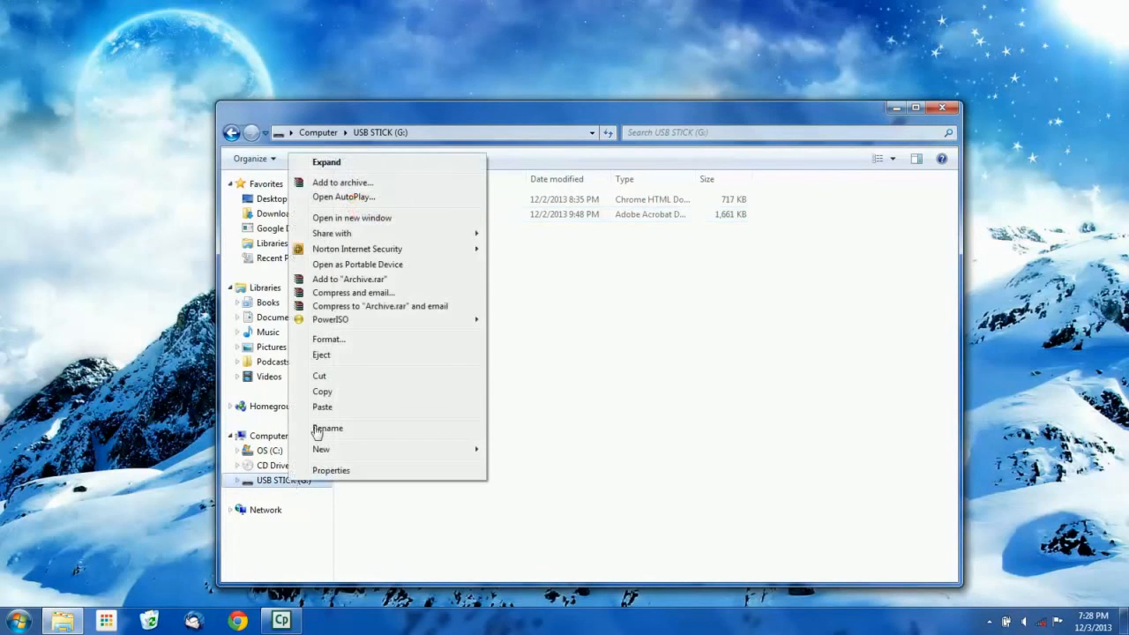
pyautogui.click(370, 356)
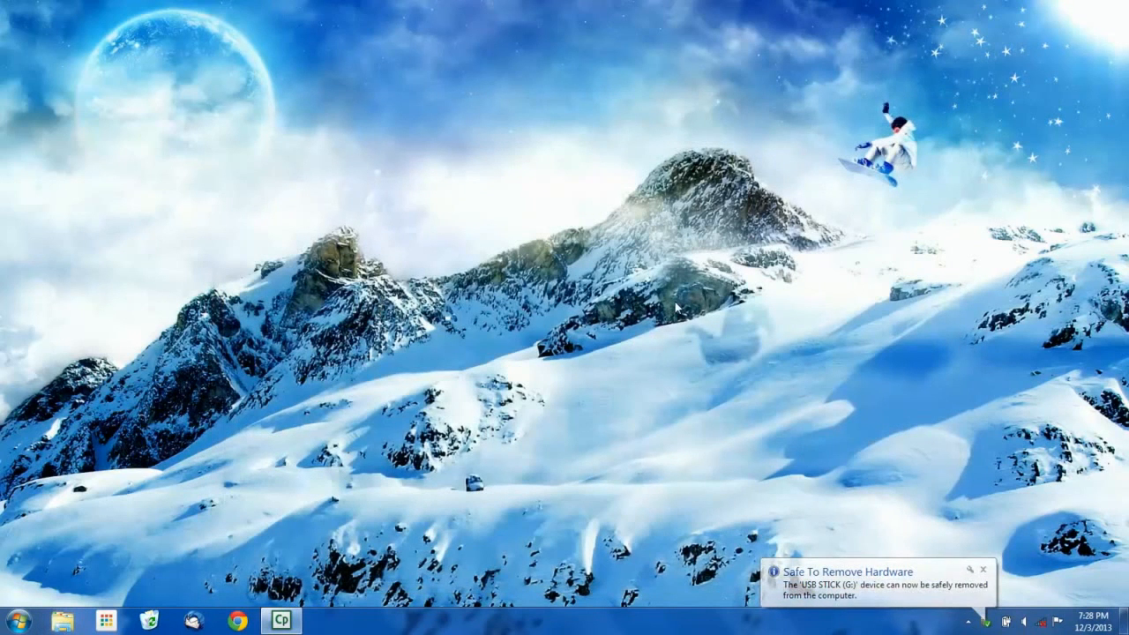
pyautogui.click(17, 621)
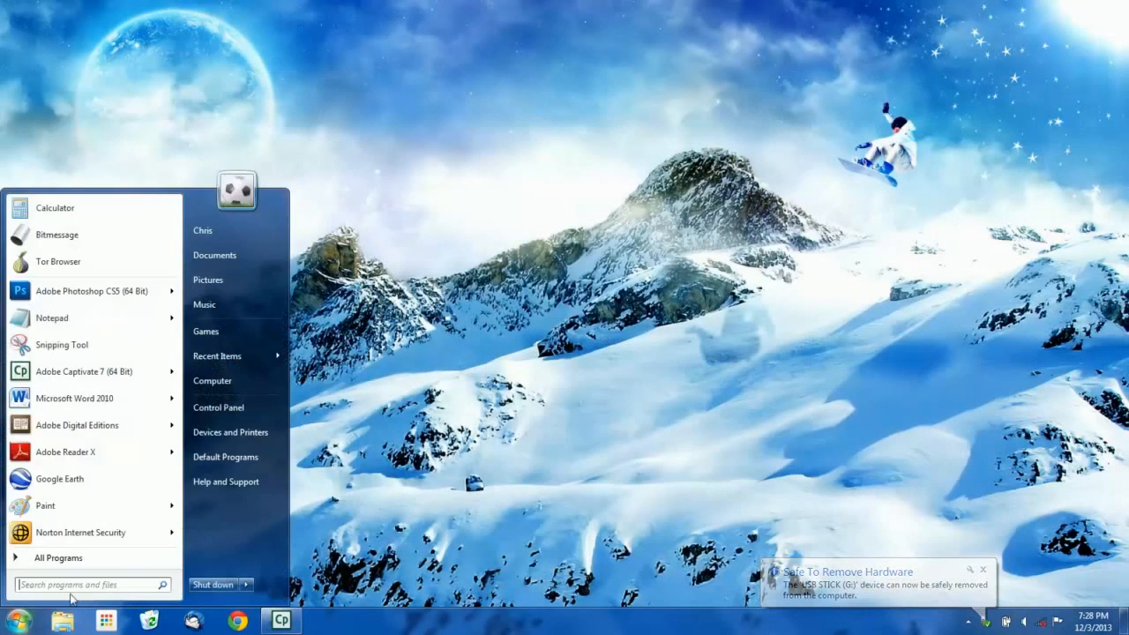
pyautogui.click(247, 583)
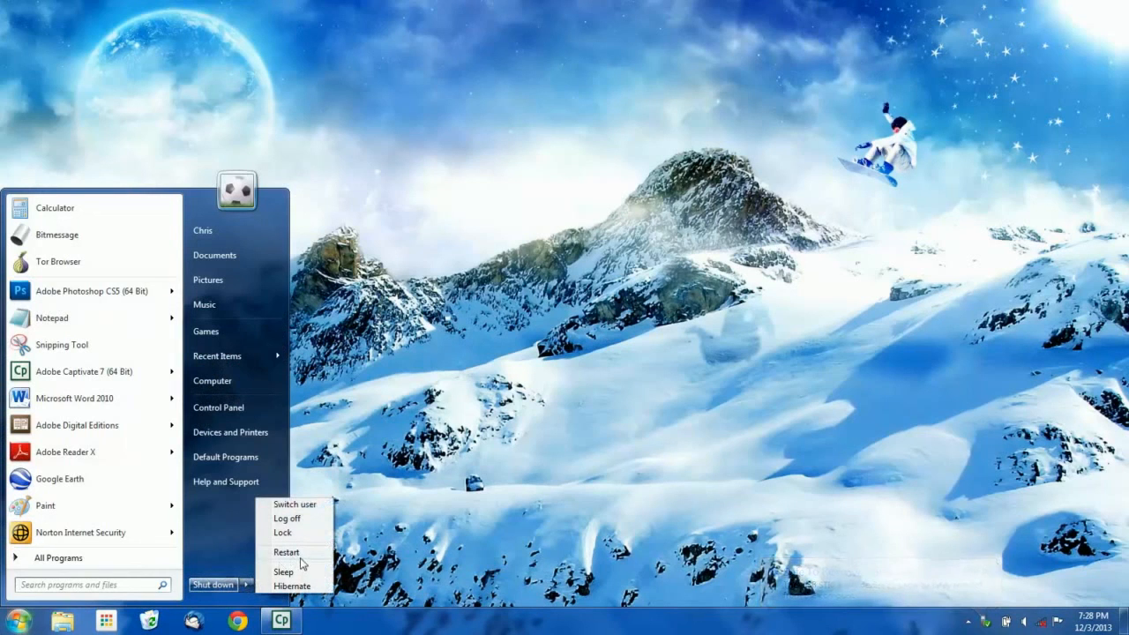
pyautogui.click(483, 441)
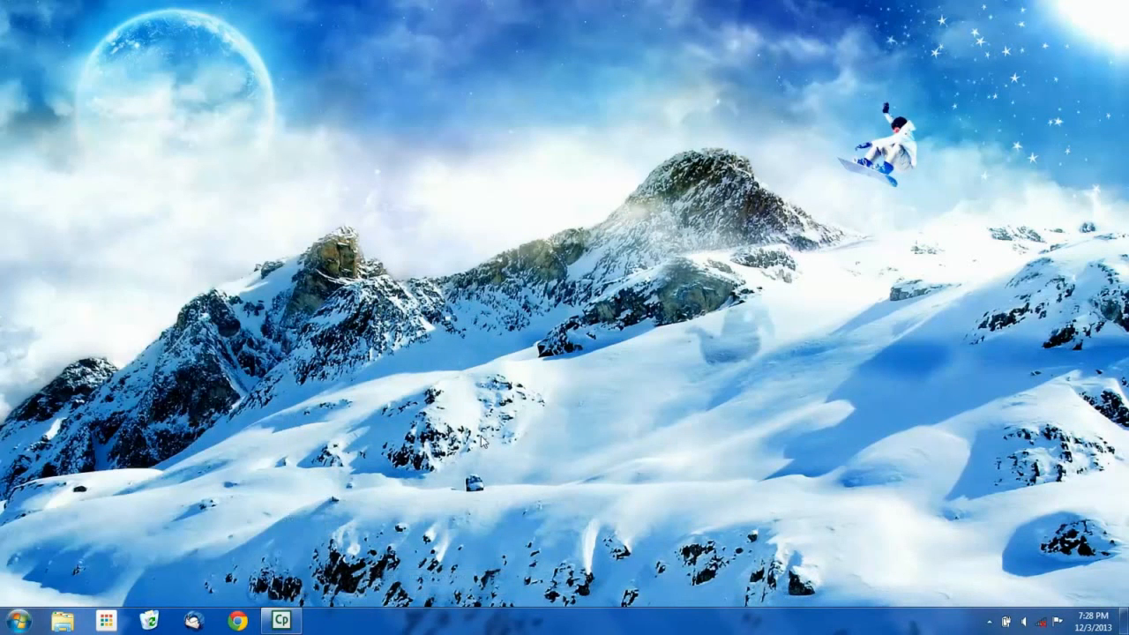